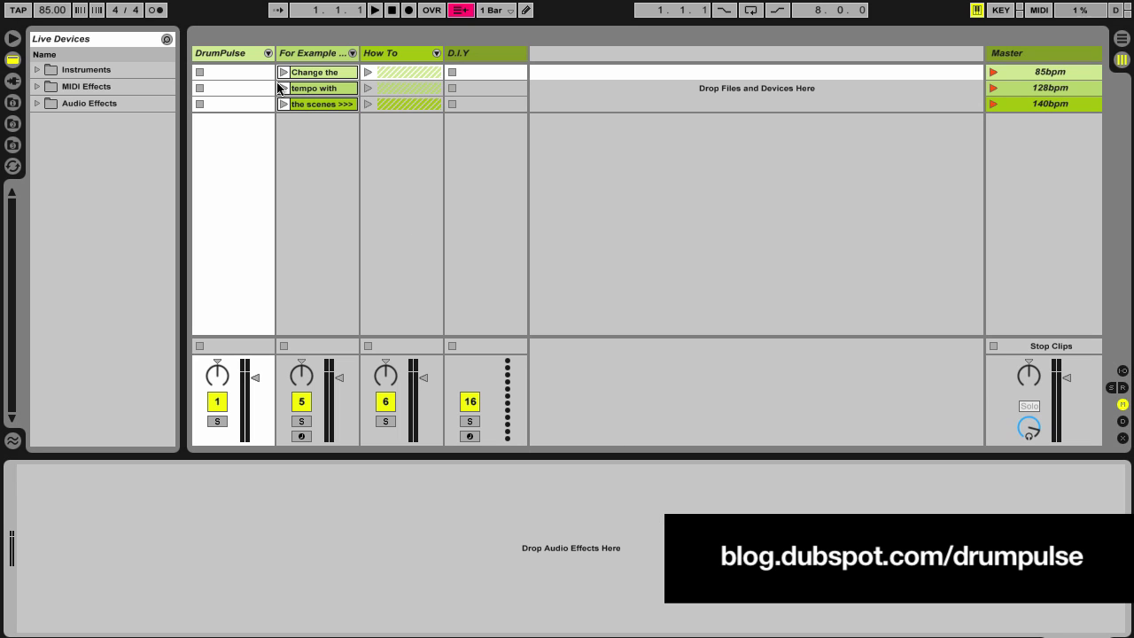
# Step: Unfold the DrumPulse group and view the Impulse, Drum Rack and DrumPulse devices, ending on Impulse
pyautogui.click(240, 53)
pyautogui.click(268, 53)
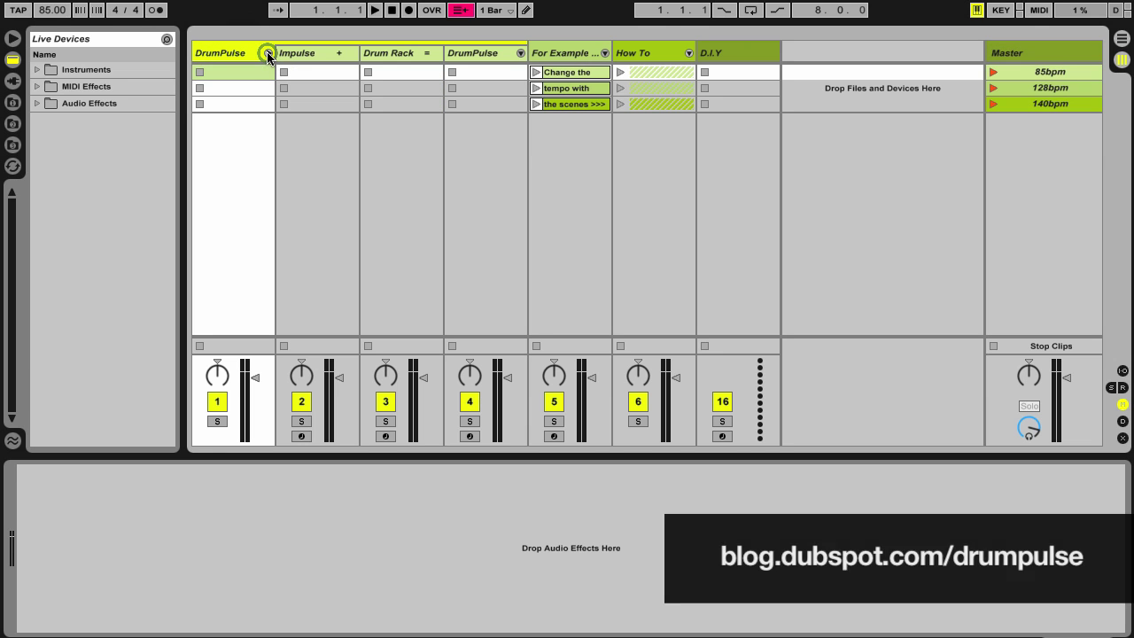
pyautogui.click(337, 53)
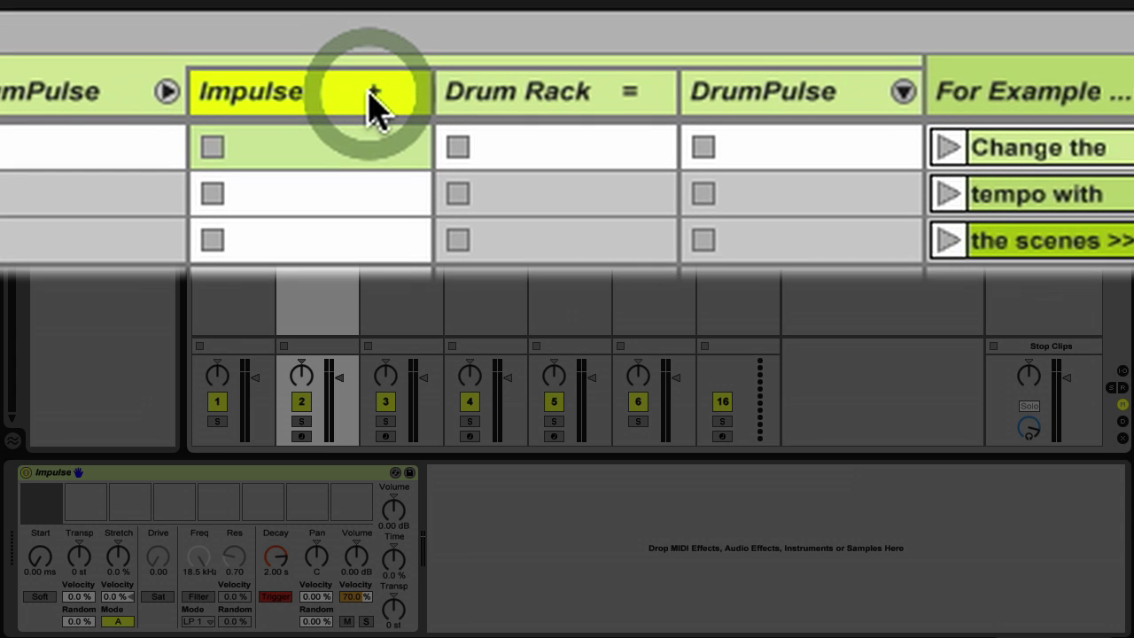
pyautogui.click(611, 98)
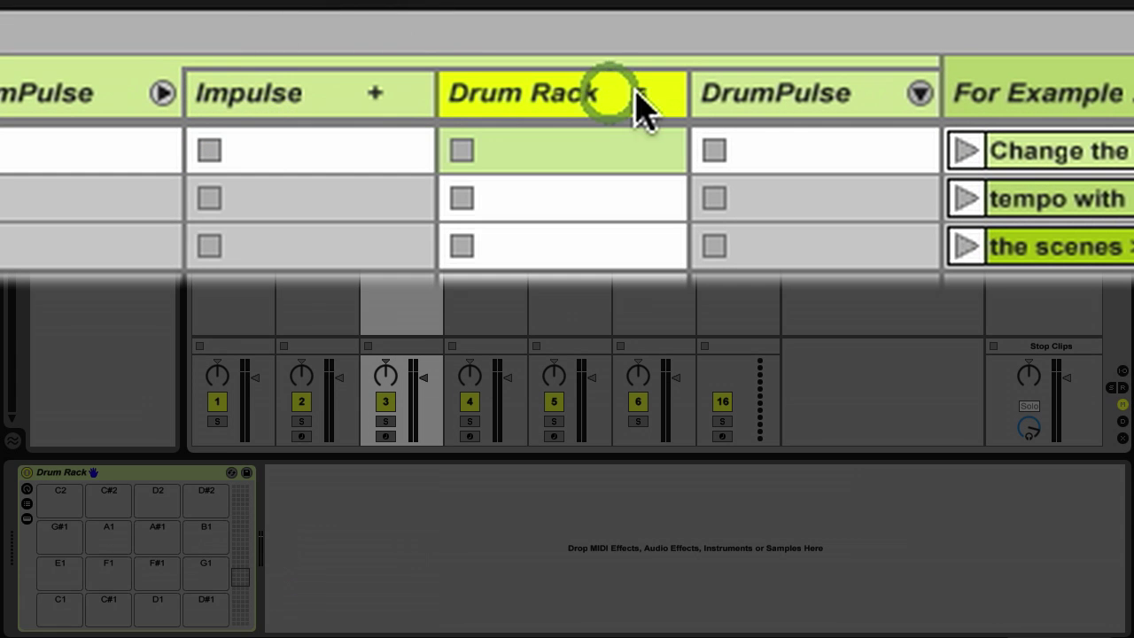
pyautogui.click(803, 98)
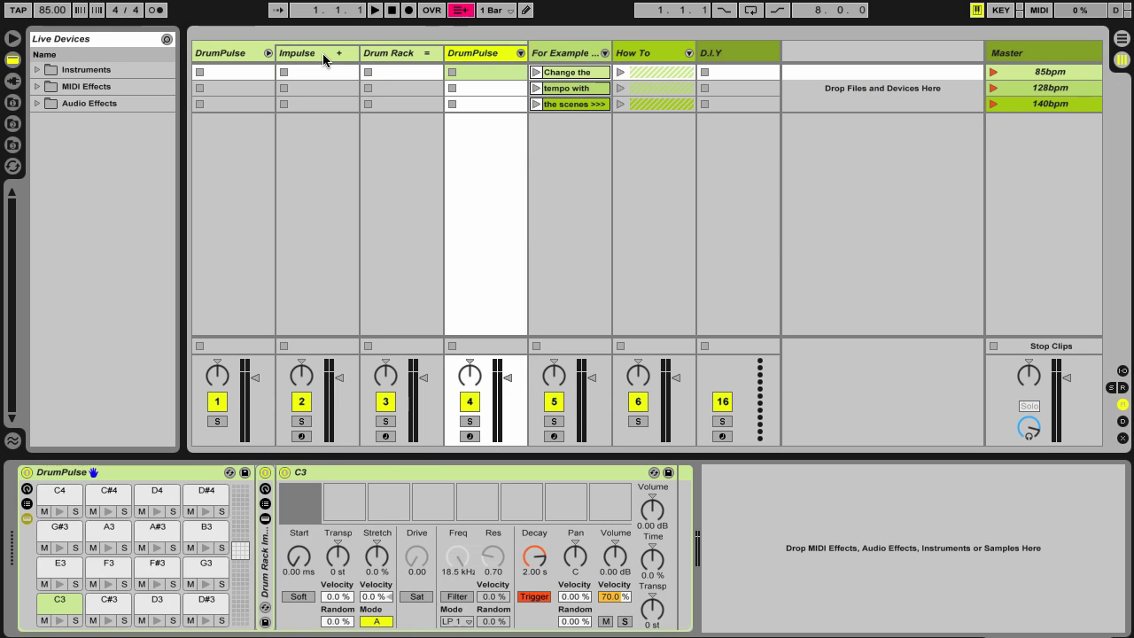
pyautogui.click(324, 96)
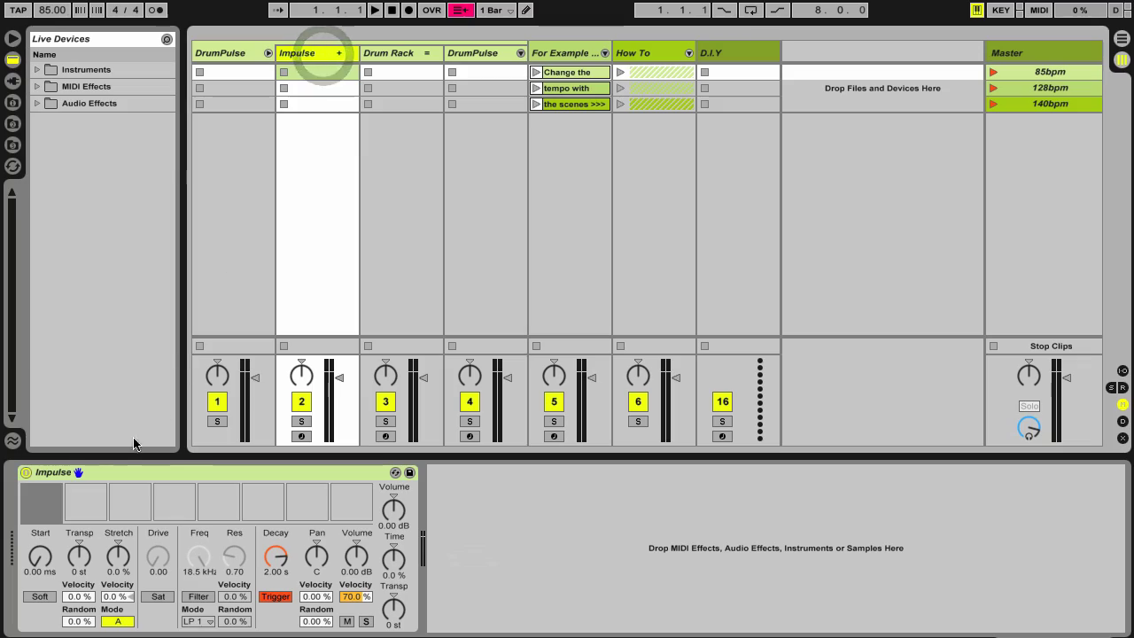
# Step: Compare the Drum Rack track's pads with the Impulse track's device
pyautogui.moveTo(27, 515)
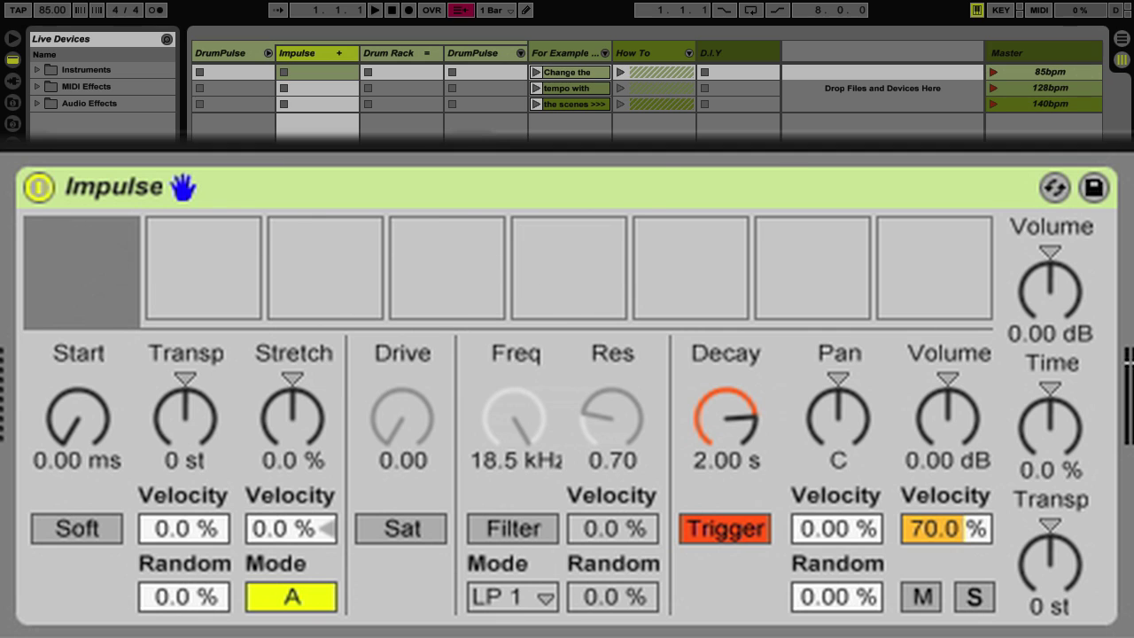
pyautogui.click(389, 69)
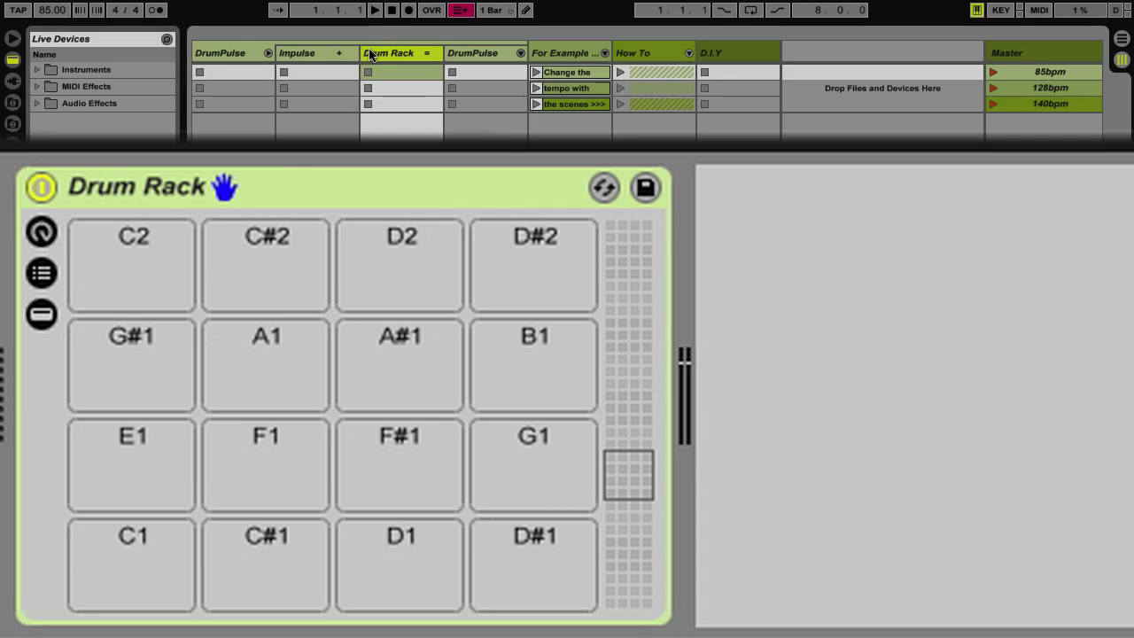
pyautogui.click(314, 55)
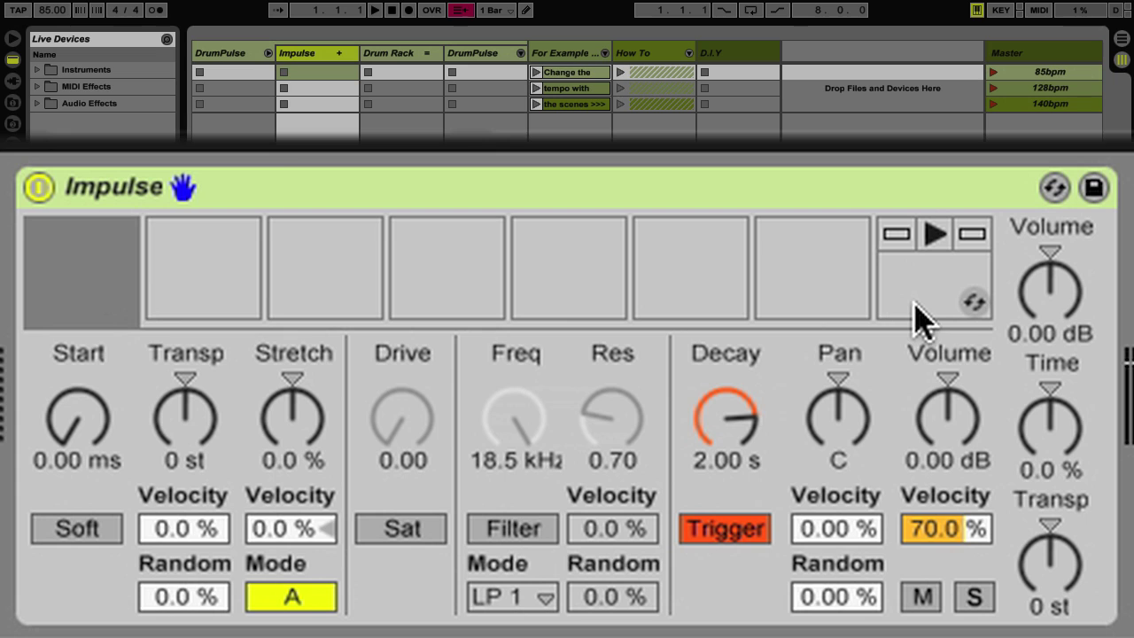
# Step: Inspect Impulse's Stretch, random Transp and Transp settings, then show the Drum Rack and DrumPulse devices
pyautogui.click(295, 413)
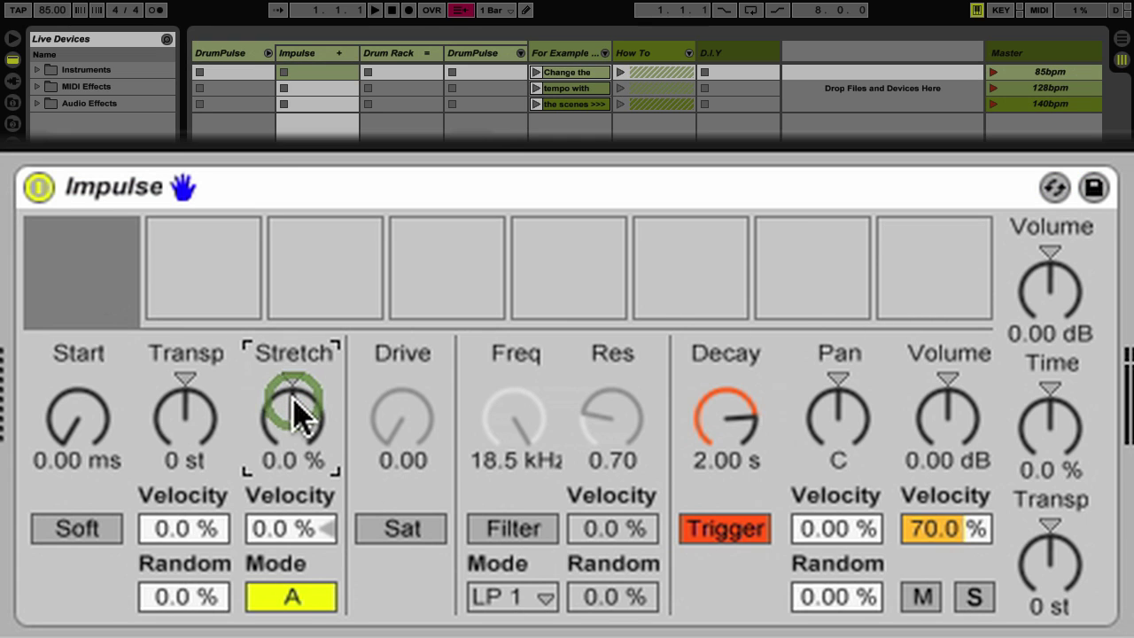
pyautogui.click(188, 597)
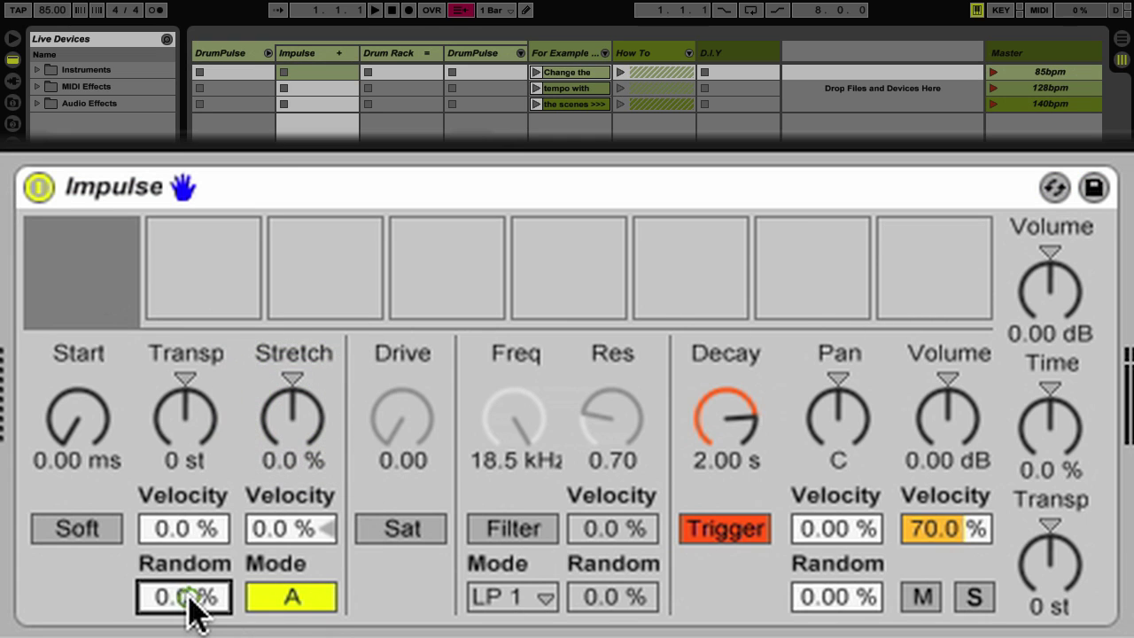
pyautogui.click(1036, 570)
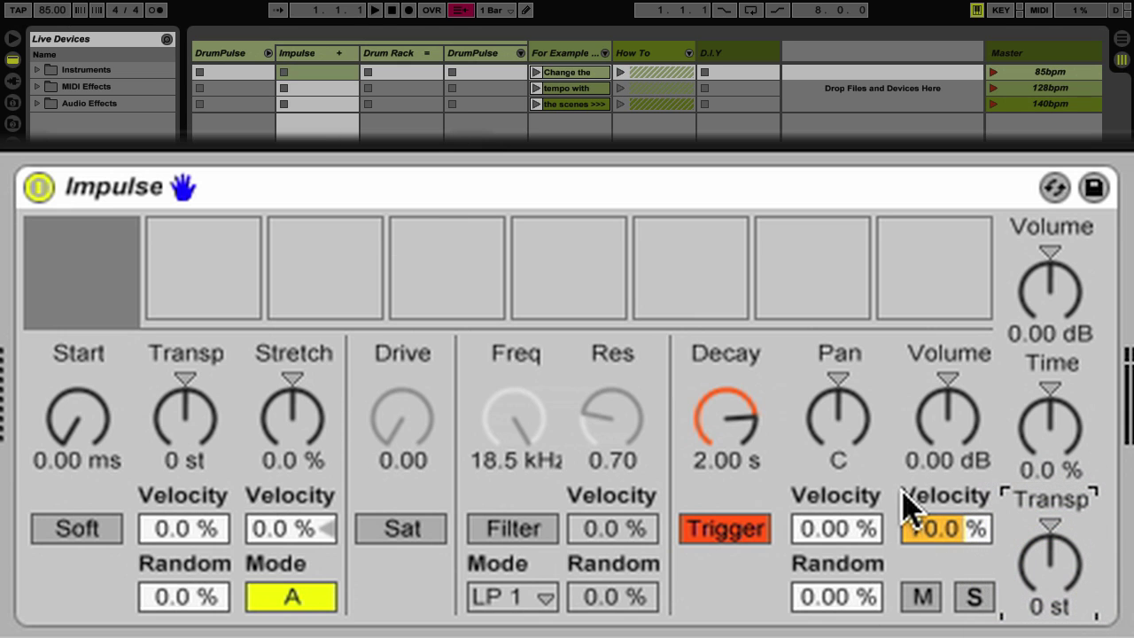
pyautogui.click(391, 53)
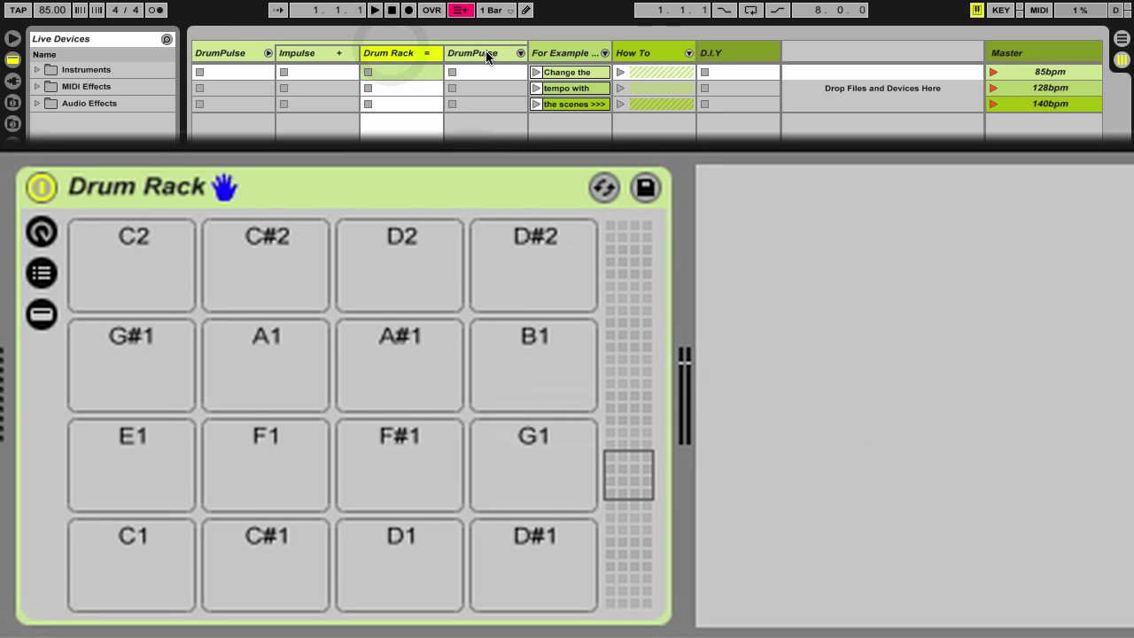
pyautogui.click(485, 54)
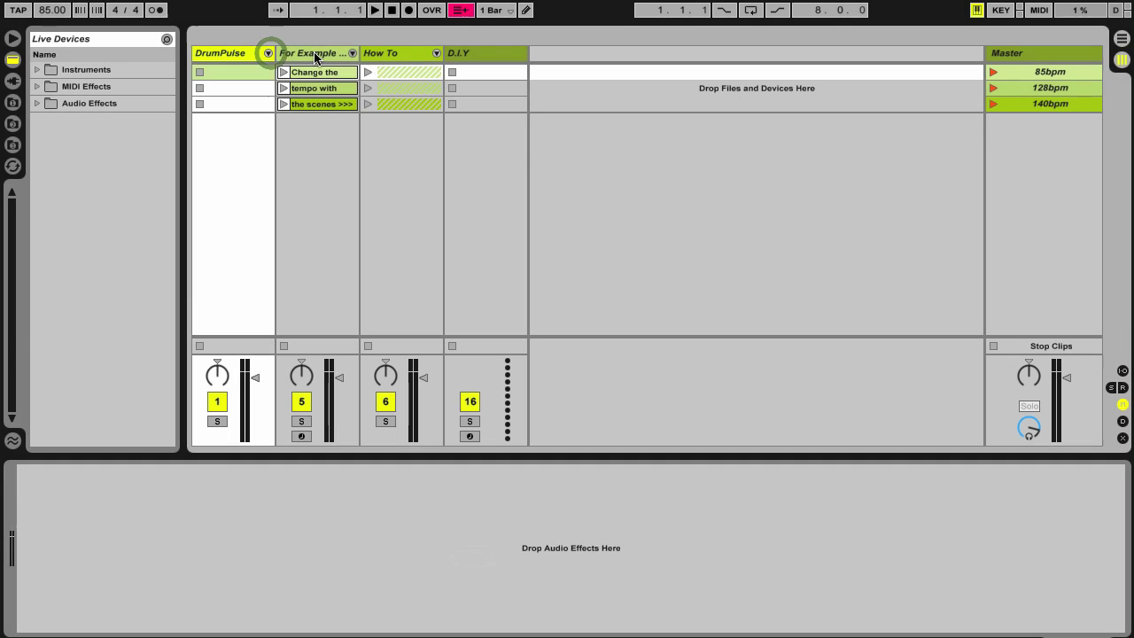
# Step: Show the For Example track's DrumPulse kit and preview its Kick and Snare pads
pyautogui.click(308, 54)
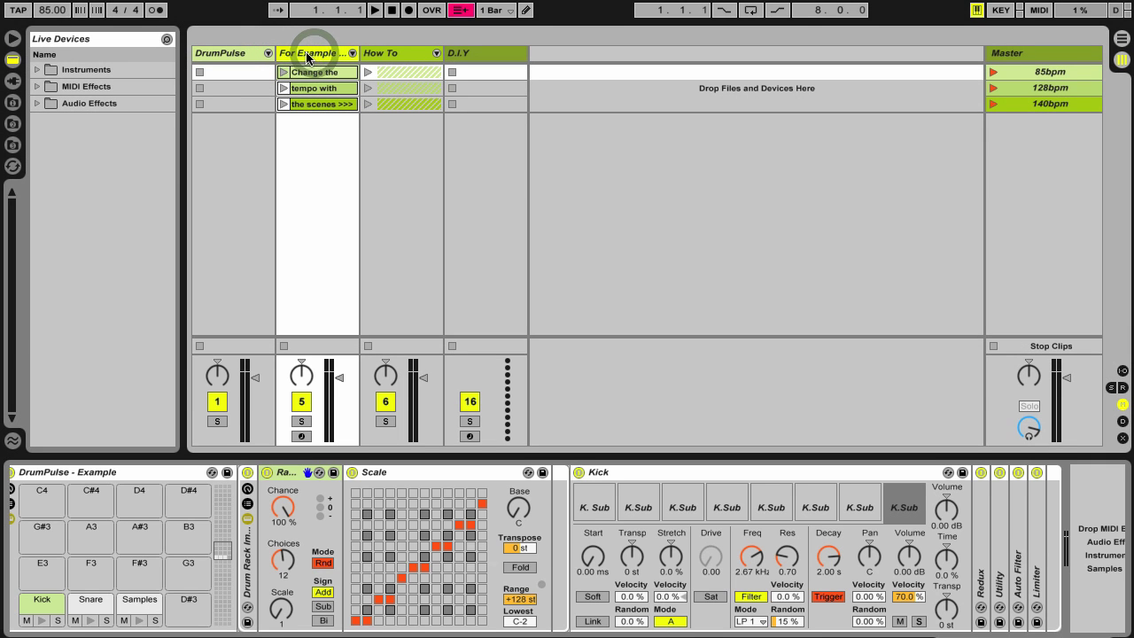
pyautogui.click(51, 603)
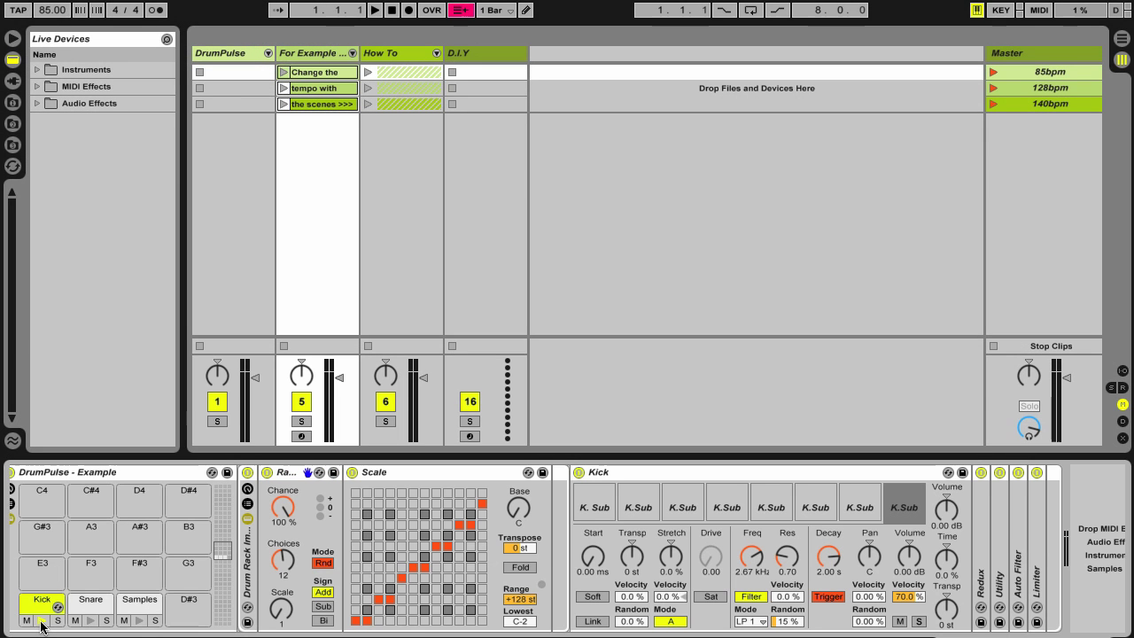
pyautogui.click(92, 621)
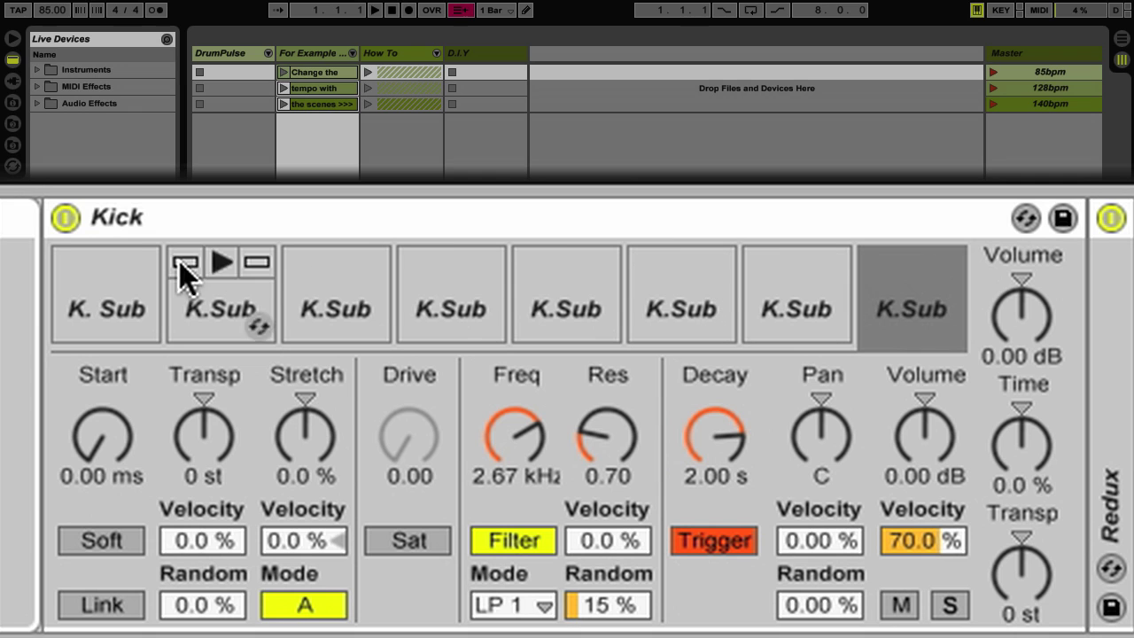
# Step: Audition all eight K.Sub samples in the Kick Impulse from left to right
pyautogui.click(110, 302)
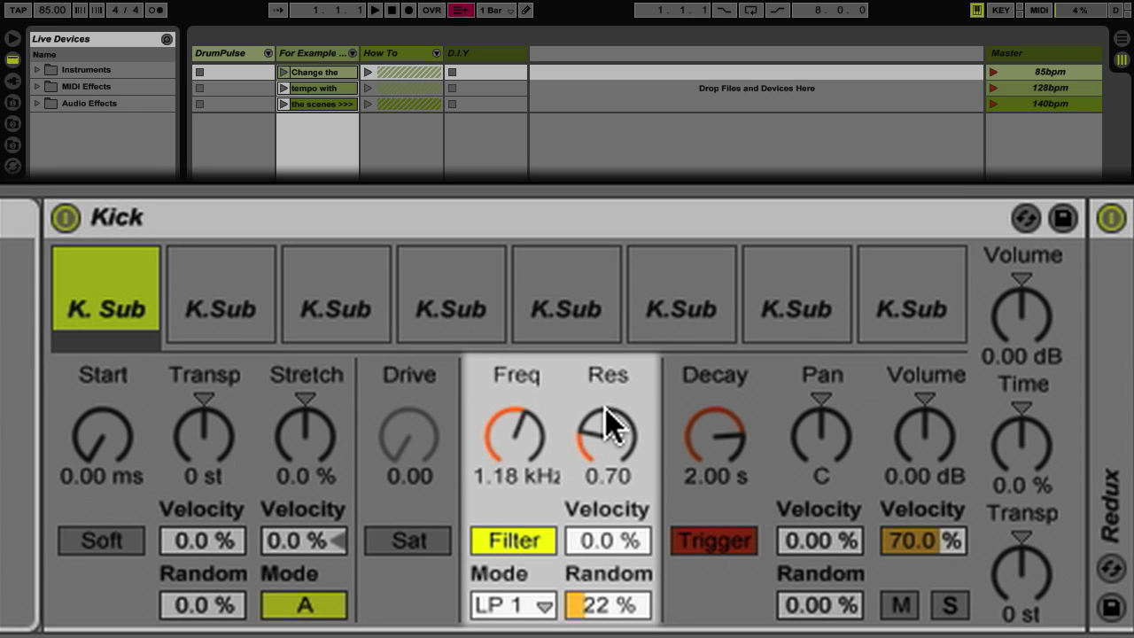
pyautogui.click(221, 315)
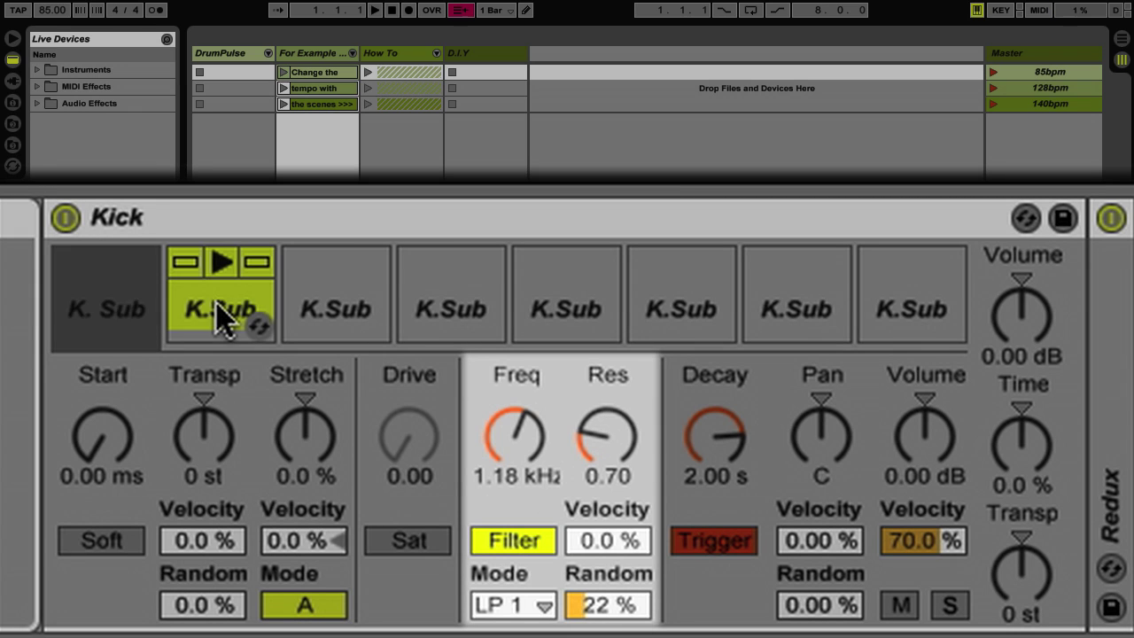
pyautogui.click(332, 315)
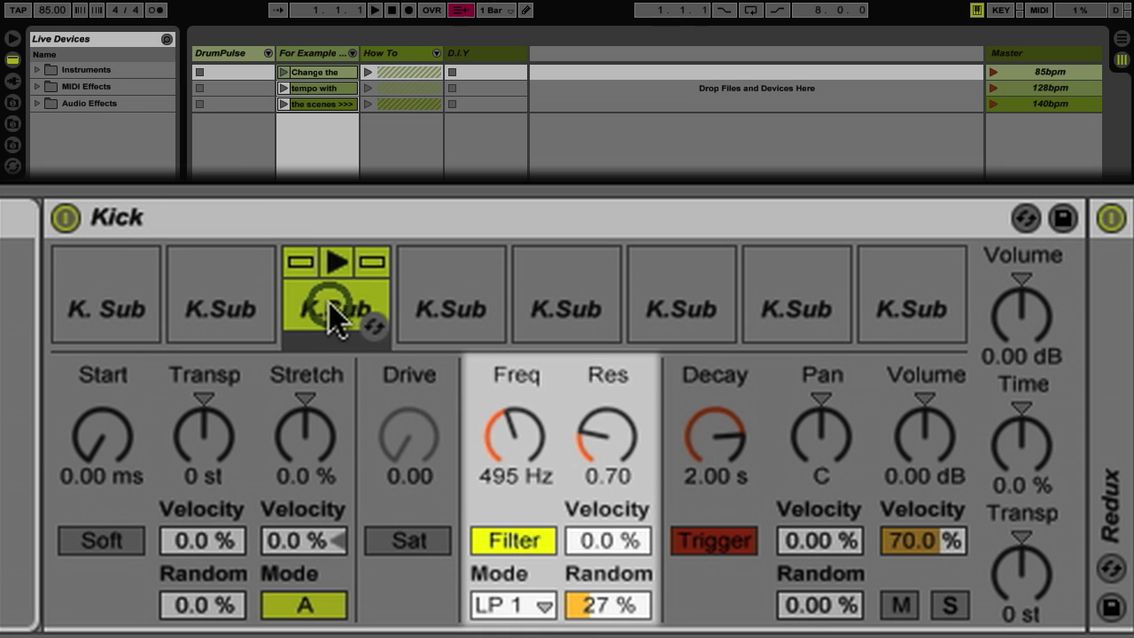
pyautogui.click(437, 306)
pyautogui.click(568, 307)
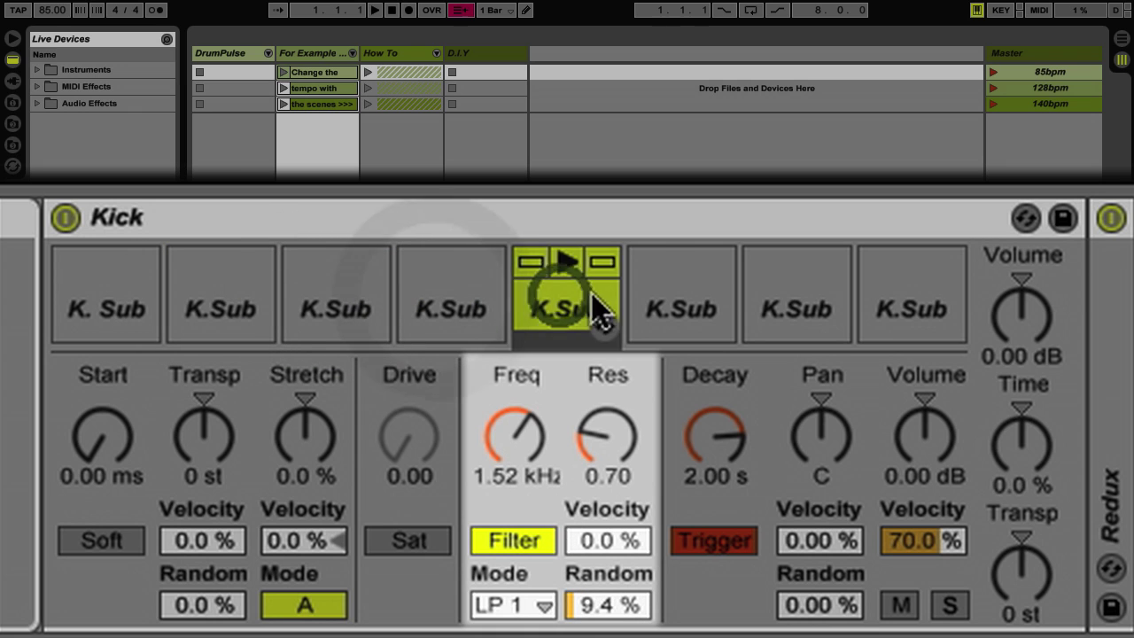
pyautogui.click(680, 309)
pyautogui.click(781, 312)
pyautogui.click(874, 309)
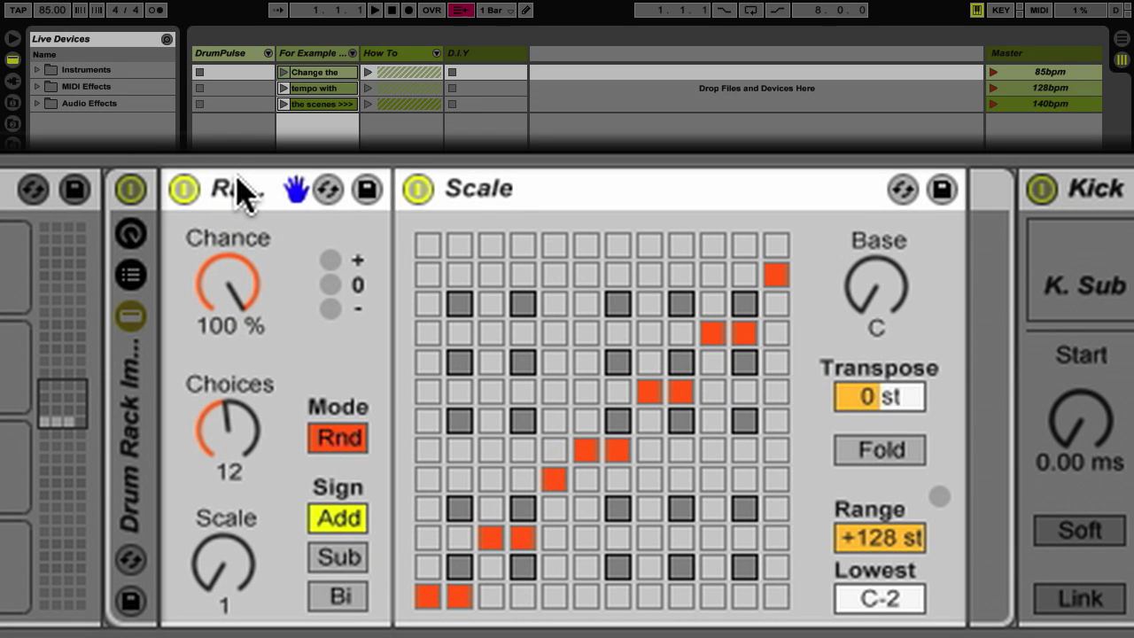
pyautogui.click(241, 189)
pyautogui.click(574, 189)
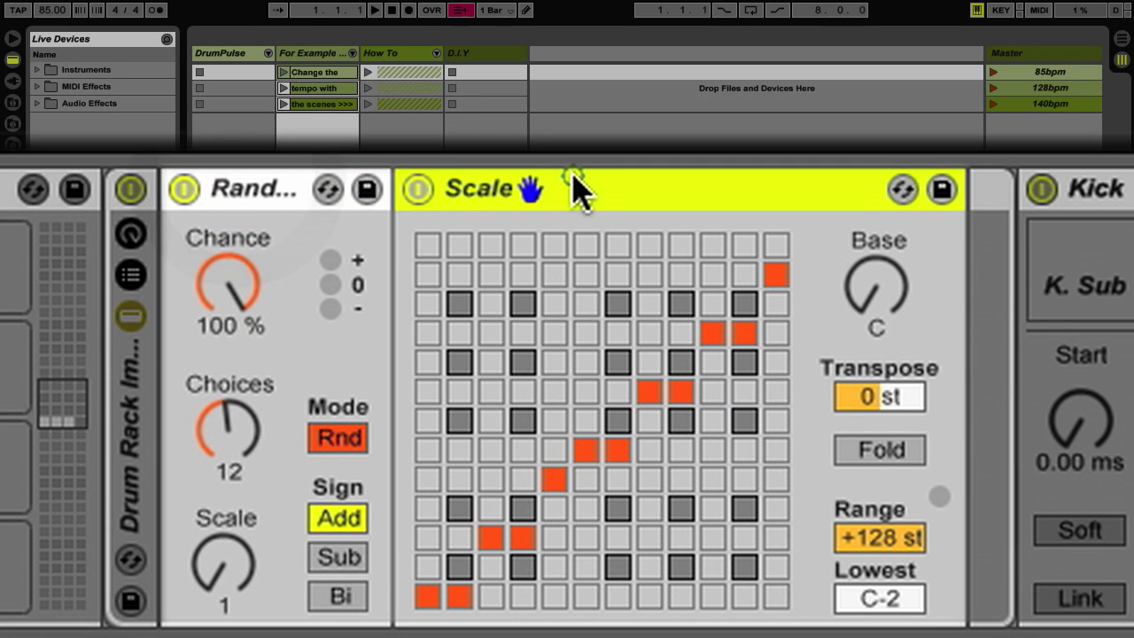
pyautogui.click(248, 189)
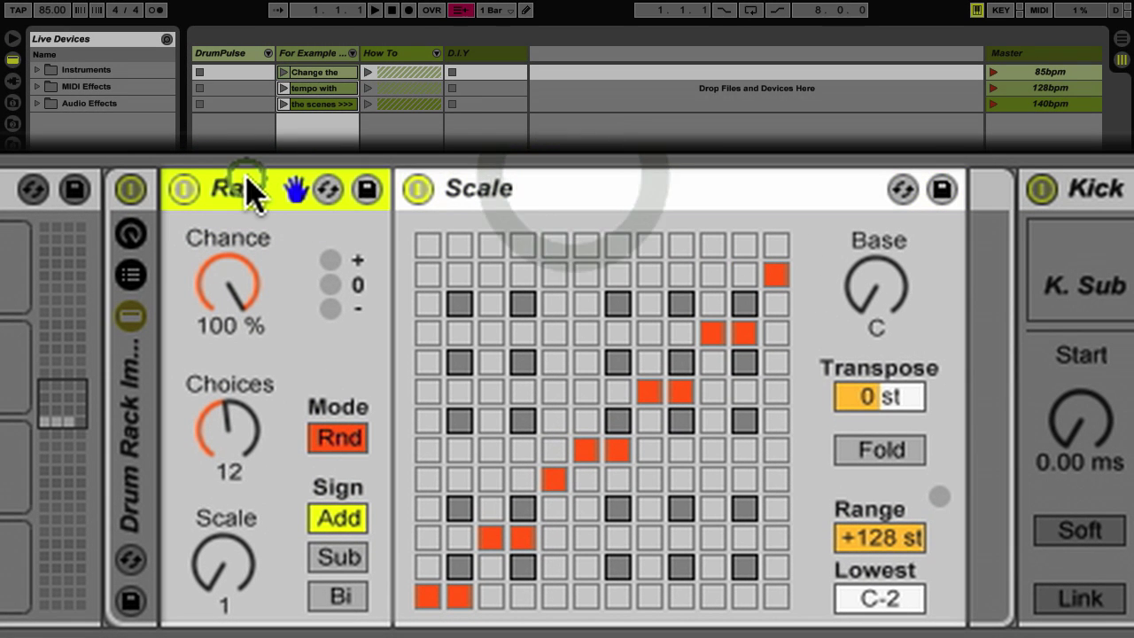
pyautogui.click(241, 283)
pyautogui.click(237, 429)
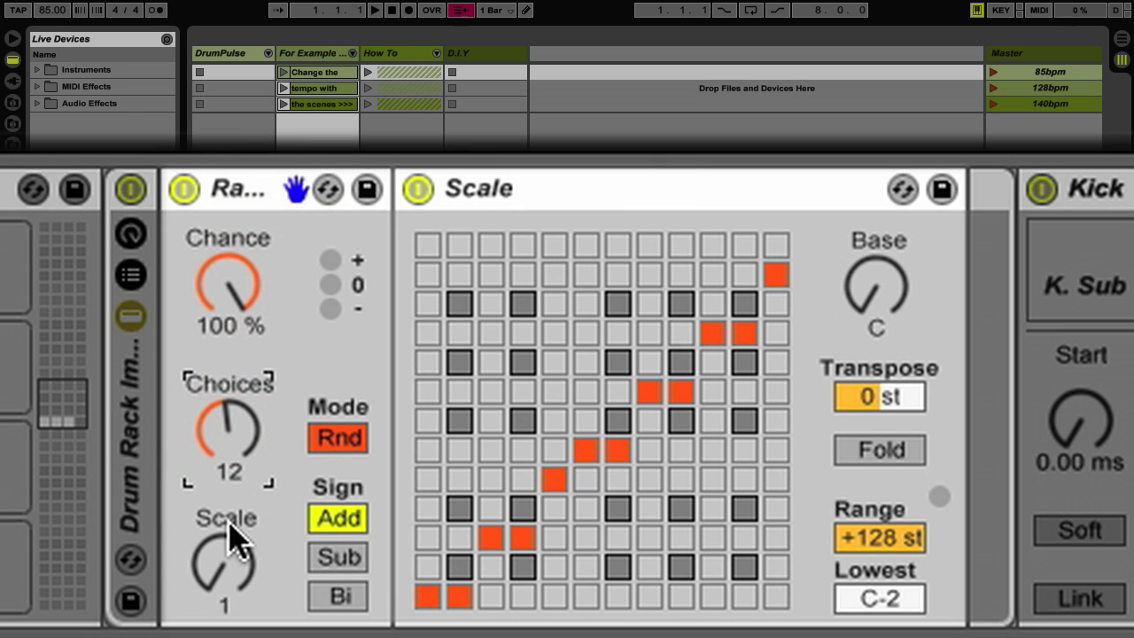
pyautogui.click(224, 580)
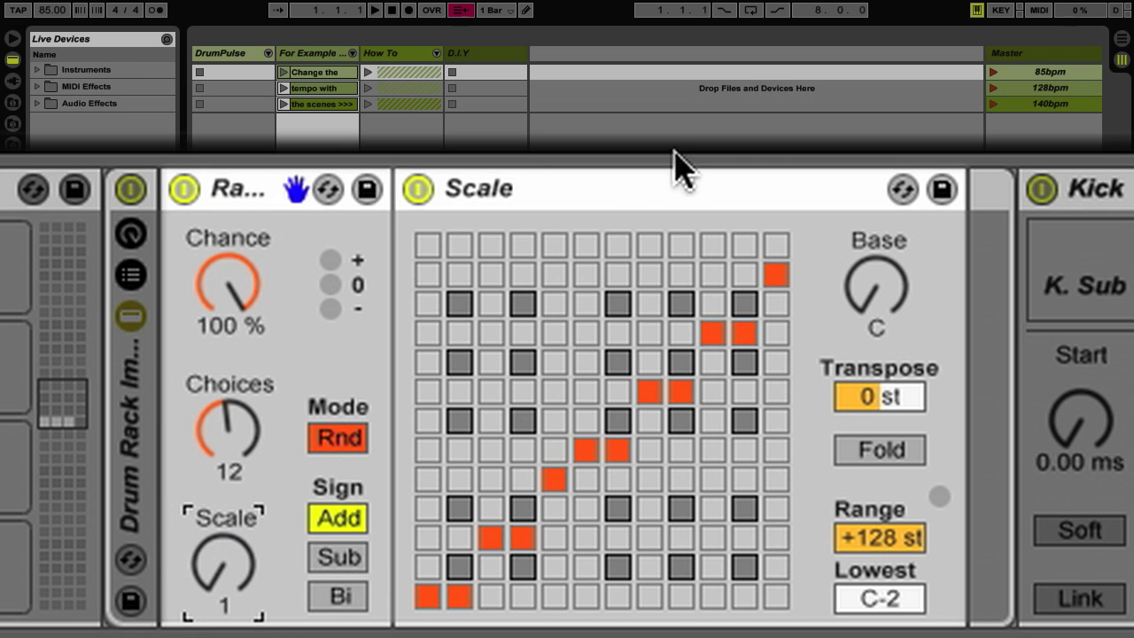
pyautogui.click(660, 184)
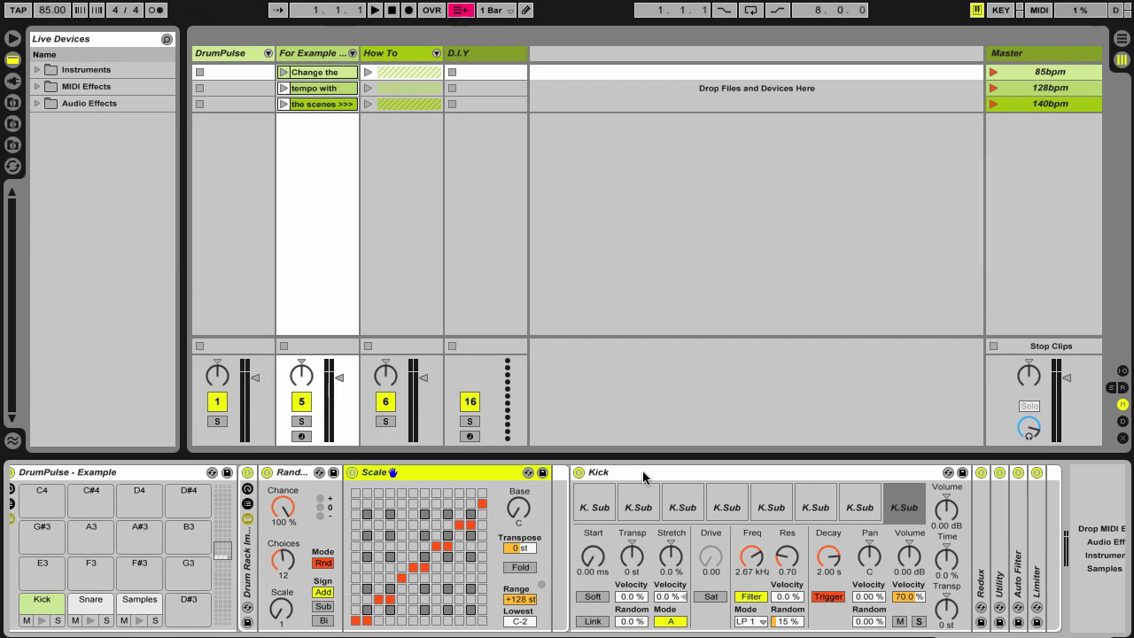
# Step: Select the Kick device and show the DrumPulse rack's chain list with its I-O routing columns
pyautogui.click(1098, 189)
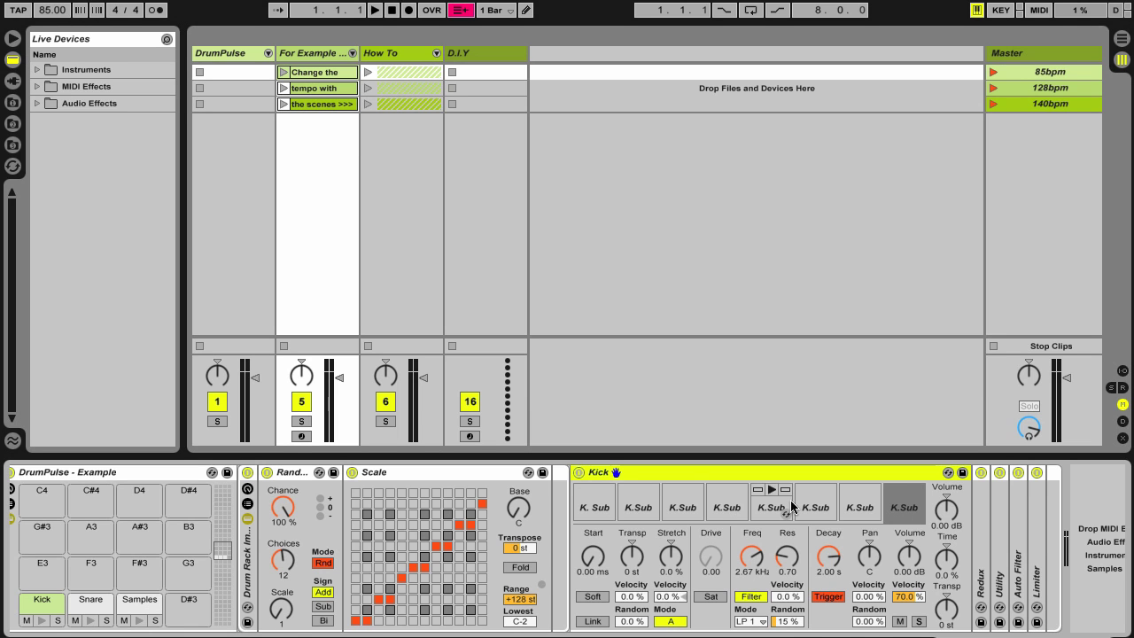
pyautogui.scroll(1, 897, 509)
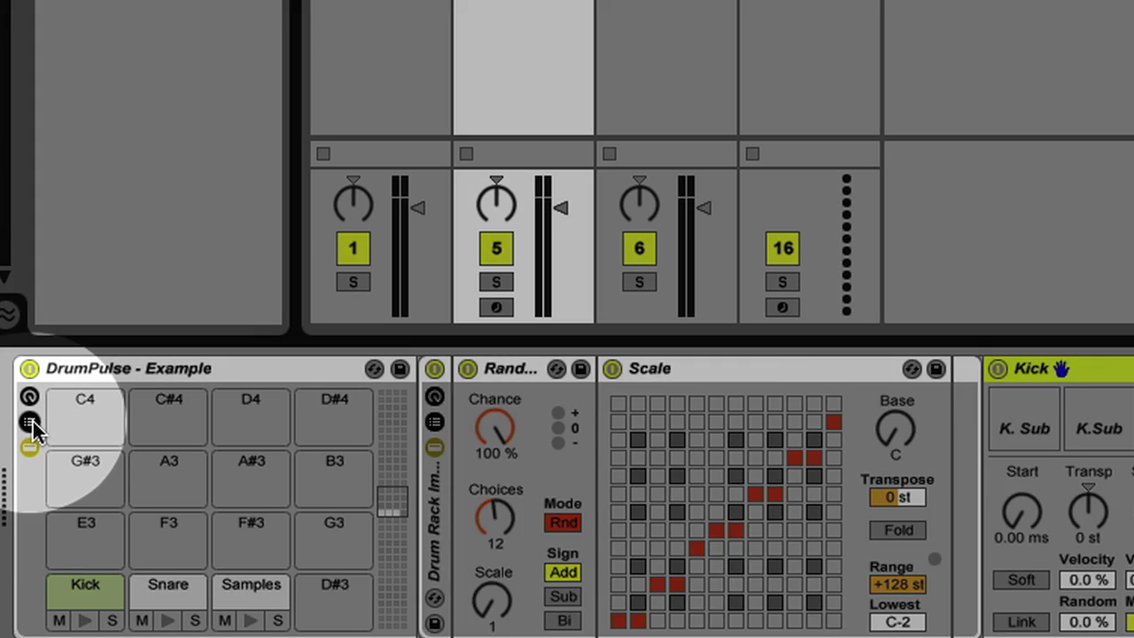
pyautogui.click(30, 422)
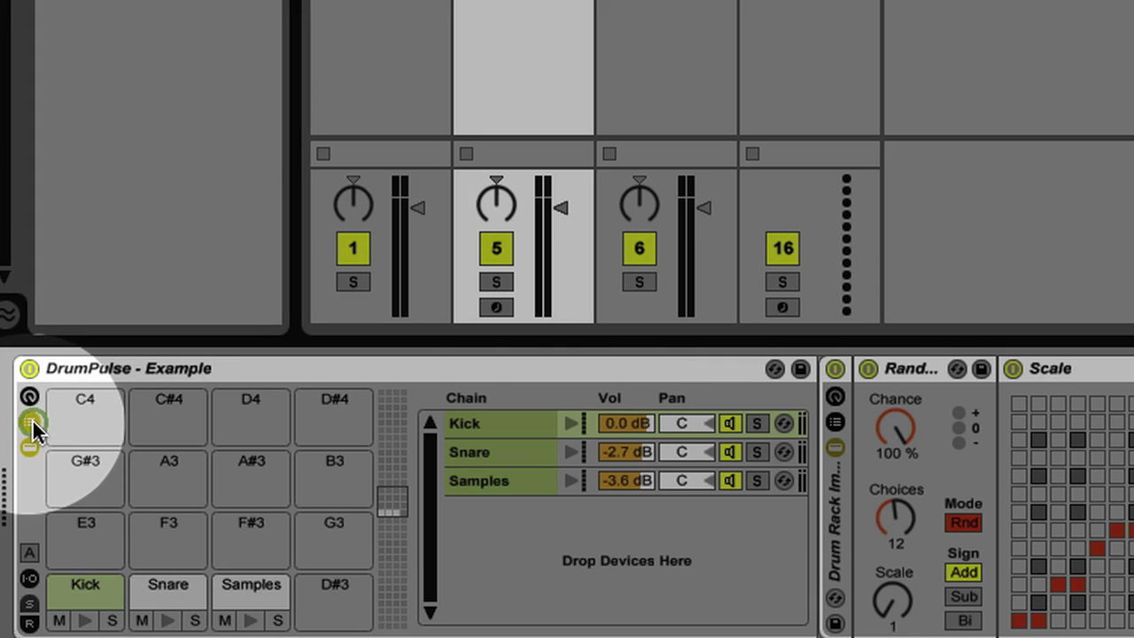
pyautogui.click(29, 572)
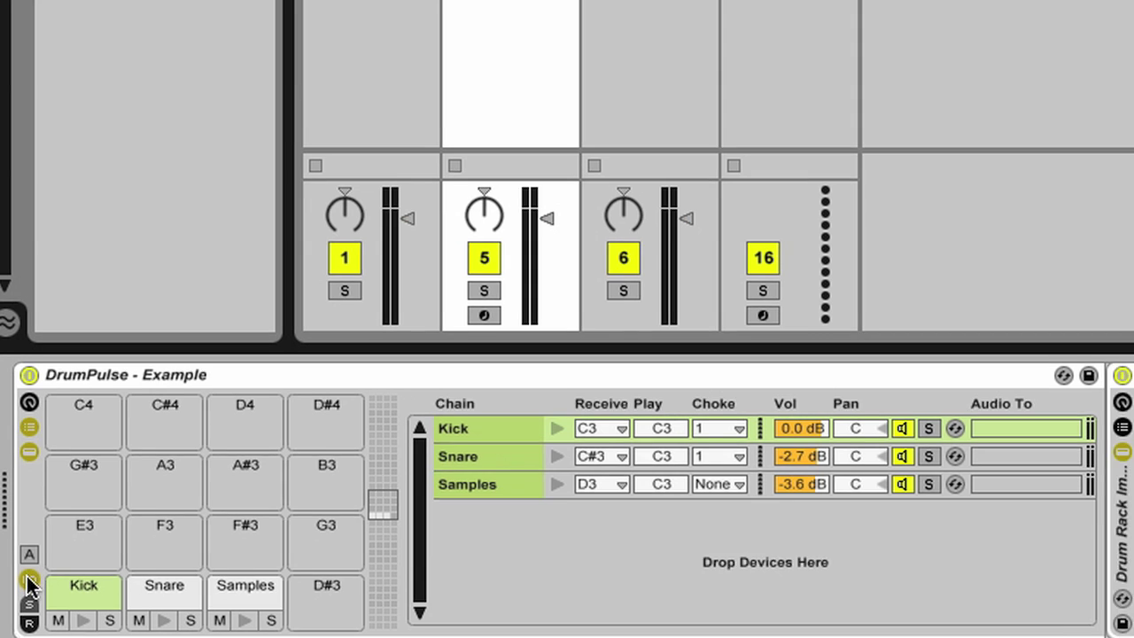
# Step: Hide the rack's I-O columns and chain list, then preview the Kick pad twice
pyautogui.click(29, 578)
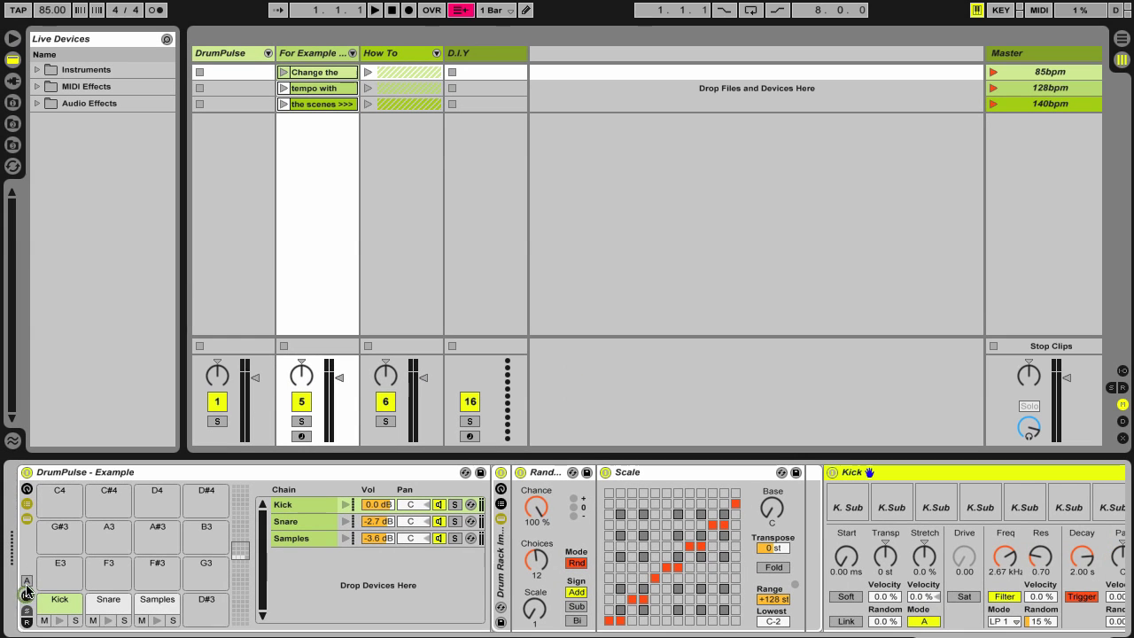
pyautogui.click(26, 507)
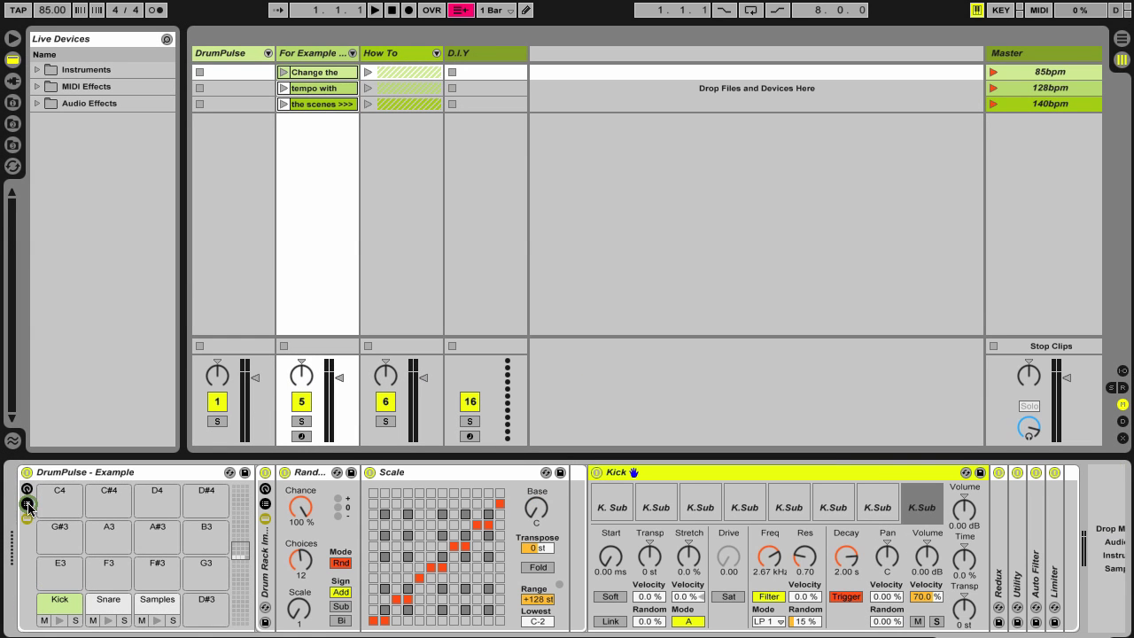
pyautogui.click(58, 620)
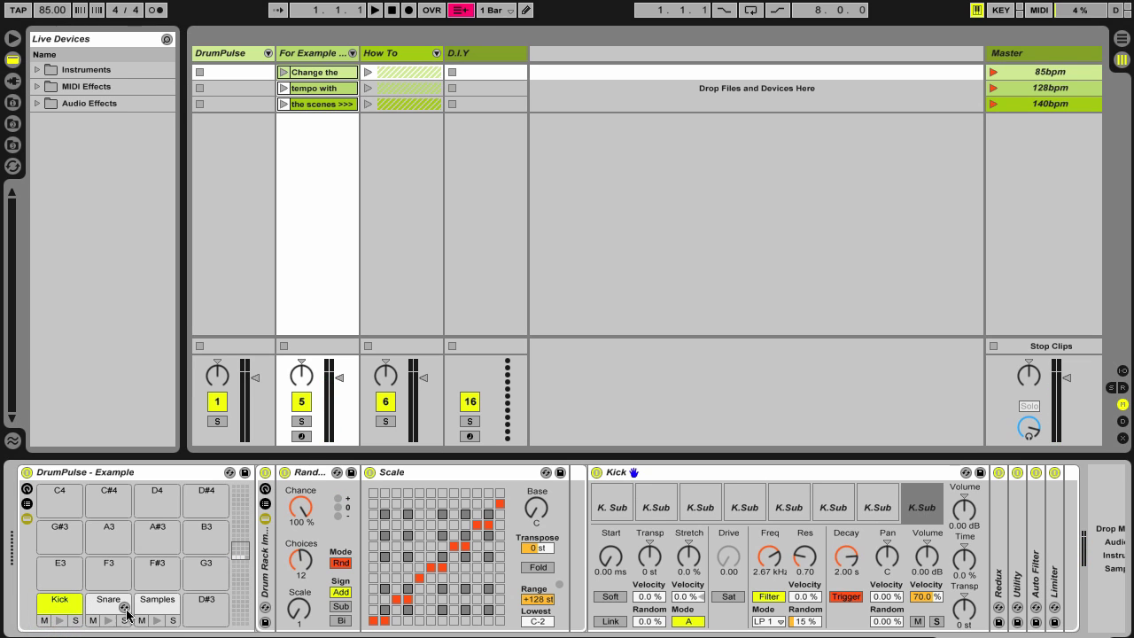
pyautogui.click(58, 620)
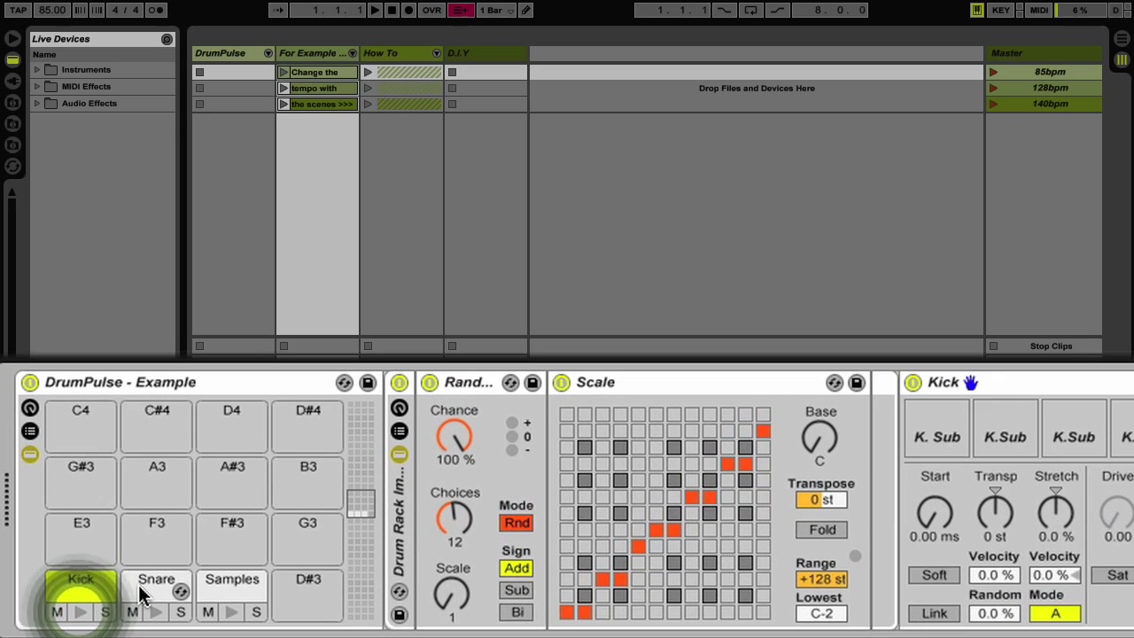
# Step: Show the Snare chain's devices and preview the Snare pad twice
pyautogui.click(99, 604)
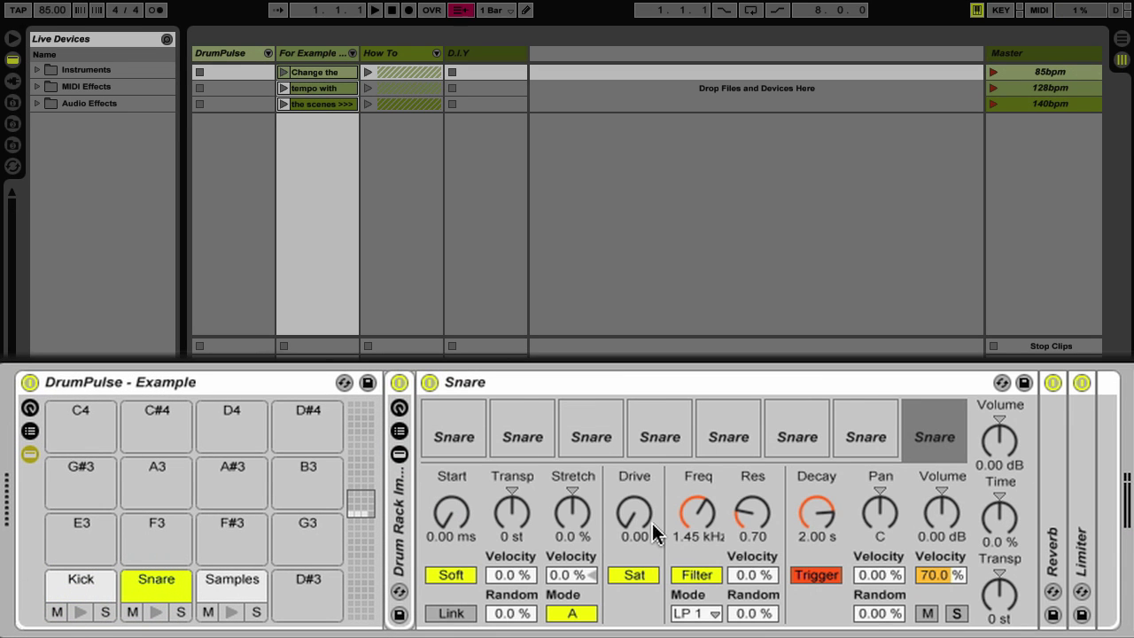
pyautogui.click(156, 611)
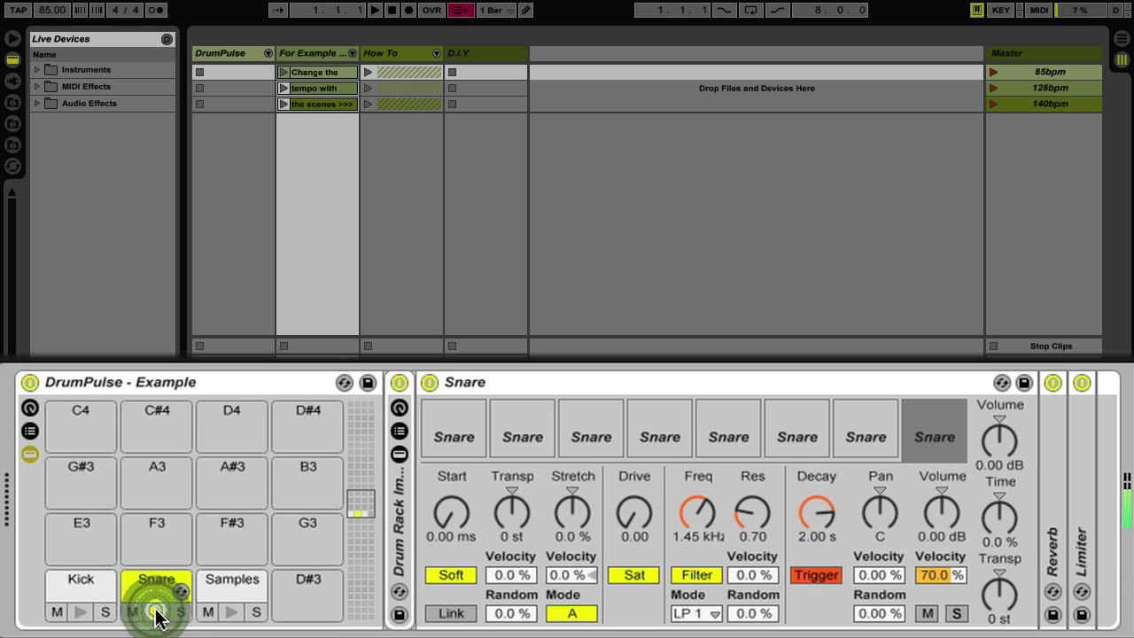
pyautogui.click(156, 611)
# Step: Trigger the Samples pad repeatedly to hear its different samples and show its chain
pyautogui.click(207, 610)
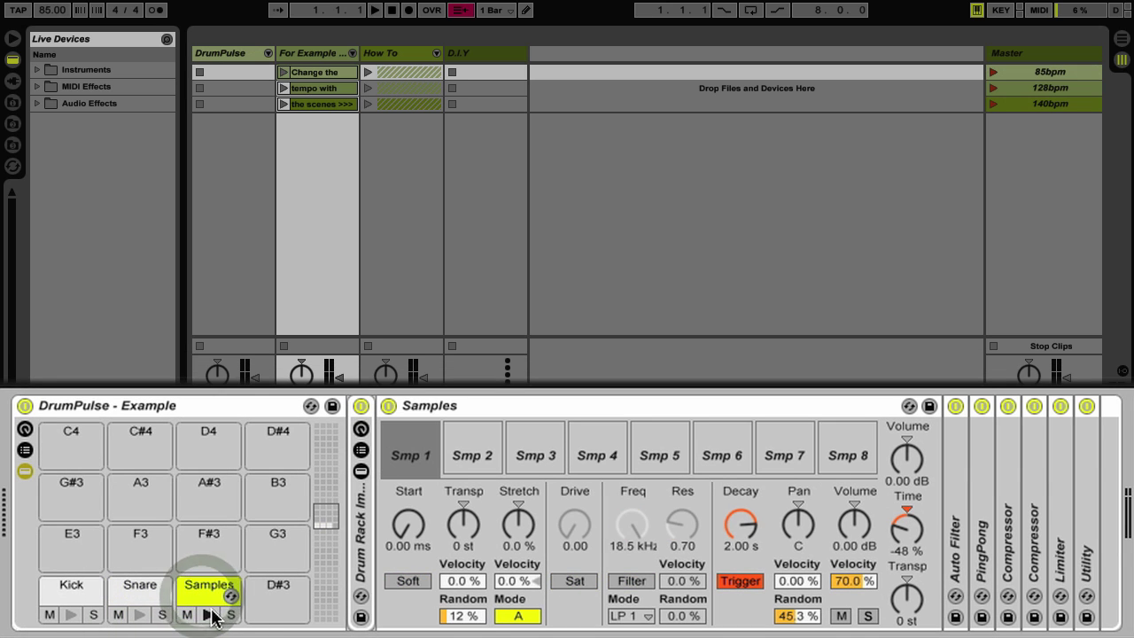
pyautogui.click(211, 611)
pyautogui.click(210, 611)
pyautogui.click(211, 611)
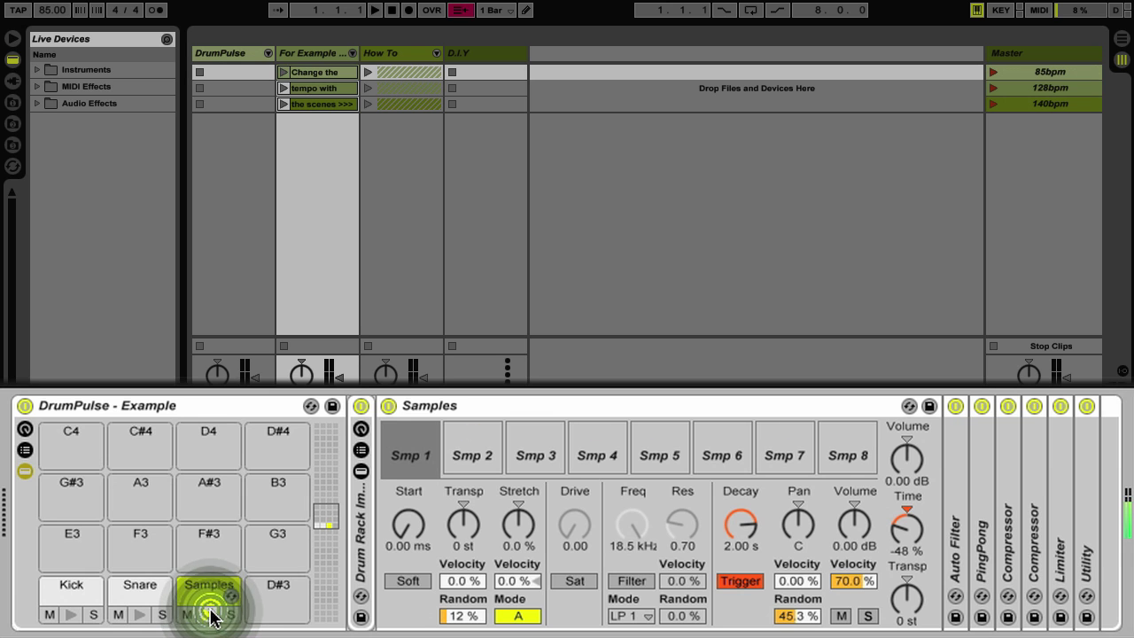
pyautogui.click(211, 611)
pyautogui.click(211, 613)
pyautogui.click(211, 615)
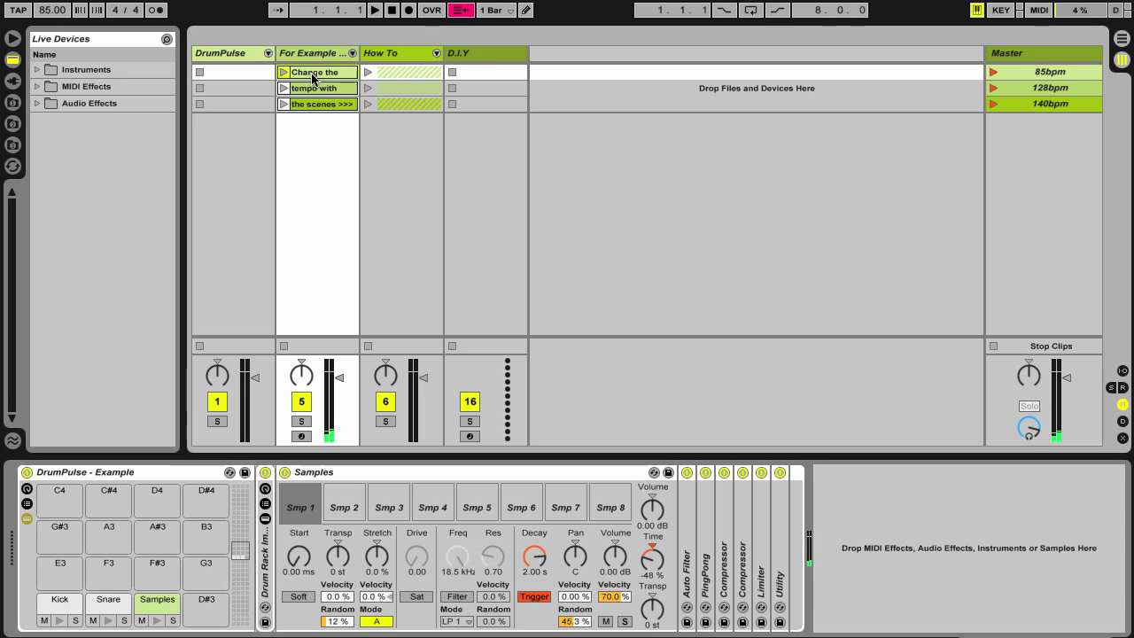
# Step: View the 'Change the' clip notes, play the 85bpm, 128bpm and 140bpm scenes, then stop all clips
pyautogui.click(312, 78)
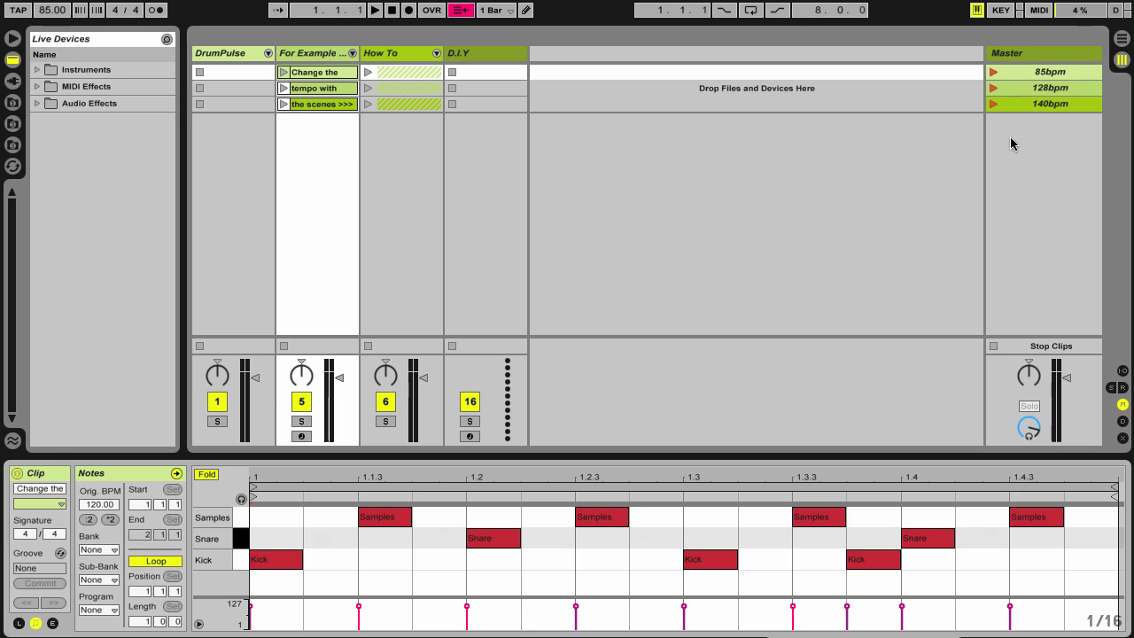
pyautogui.click(993, 74)
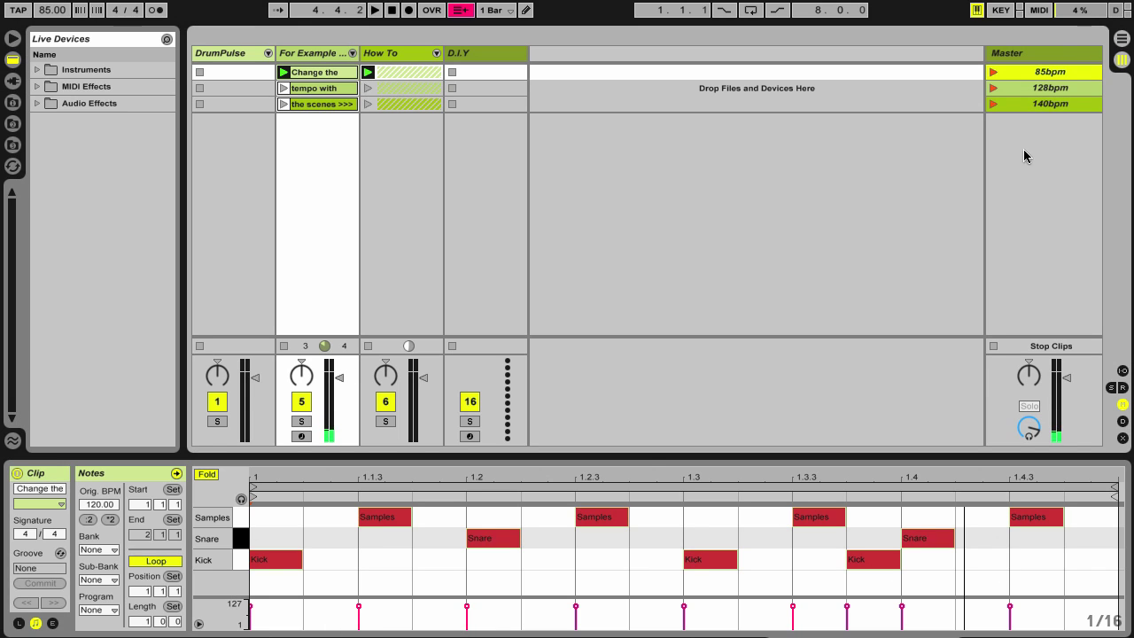
pyautogui.click(993, 88)
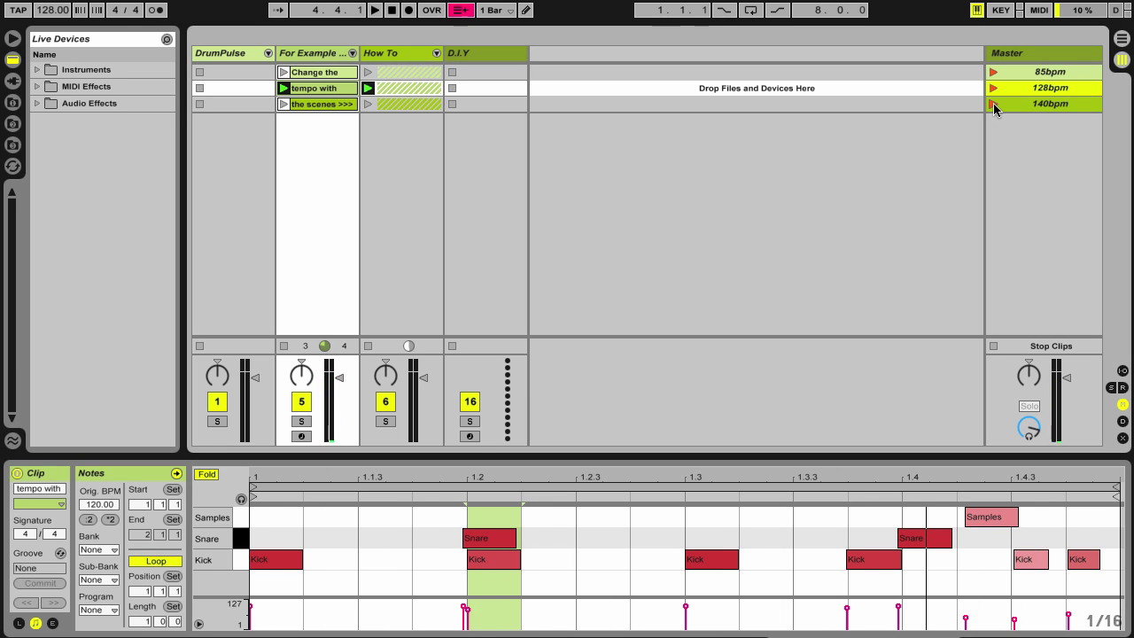
pyautogui.click(994, 104)
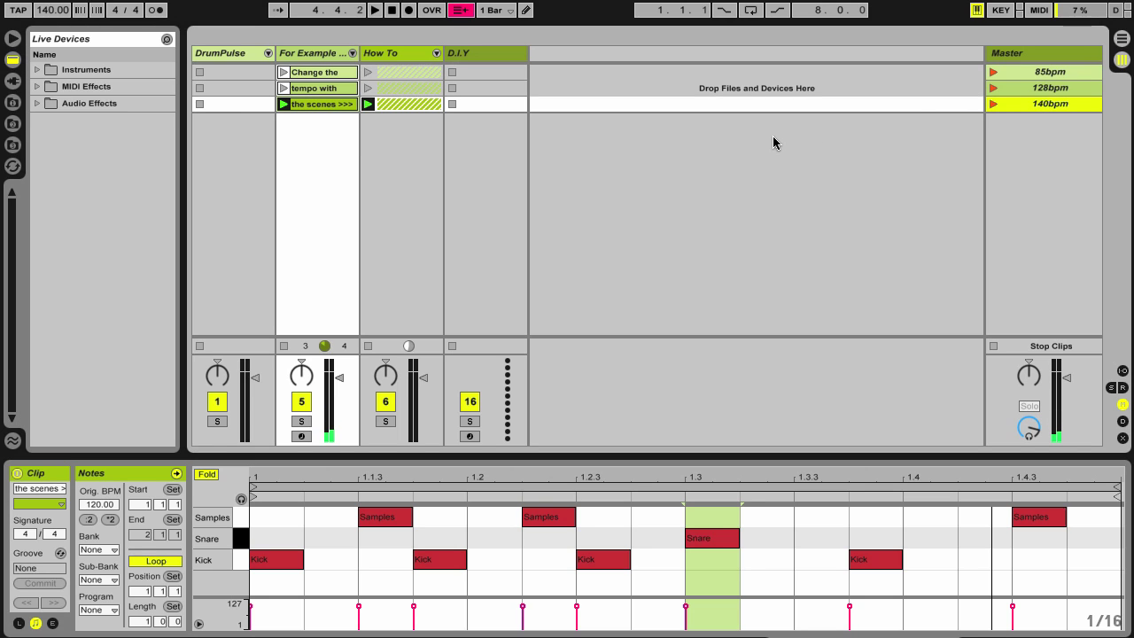
pyautogui.click(993, 347)
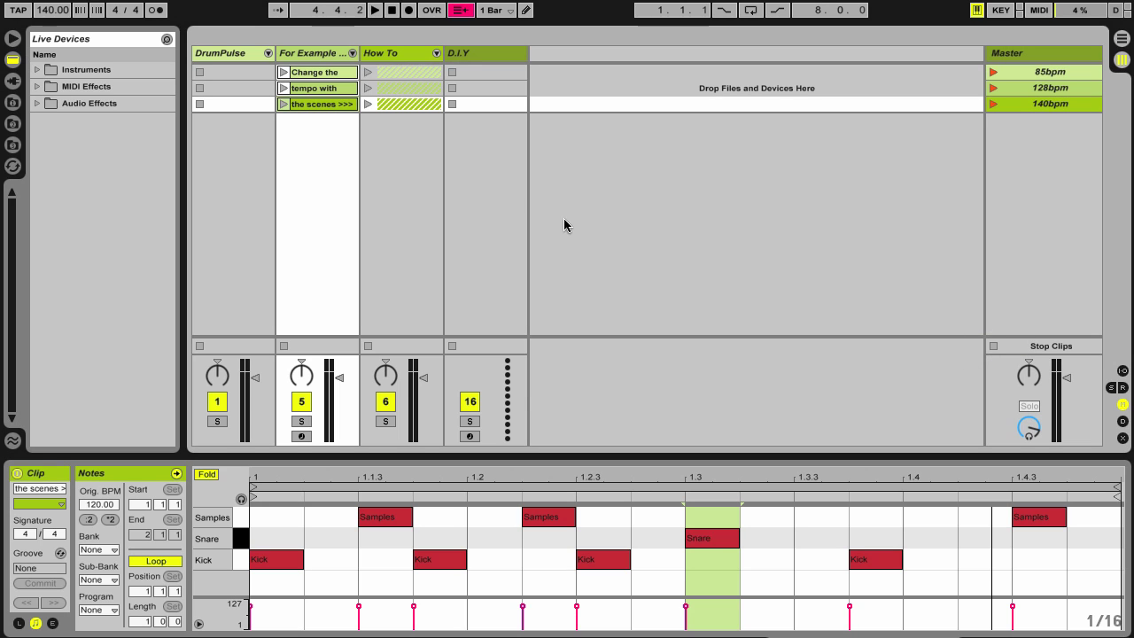
# Step: Unfold the How To group and collapse the browser to widen the session view
pyautogui.click(408, 56)
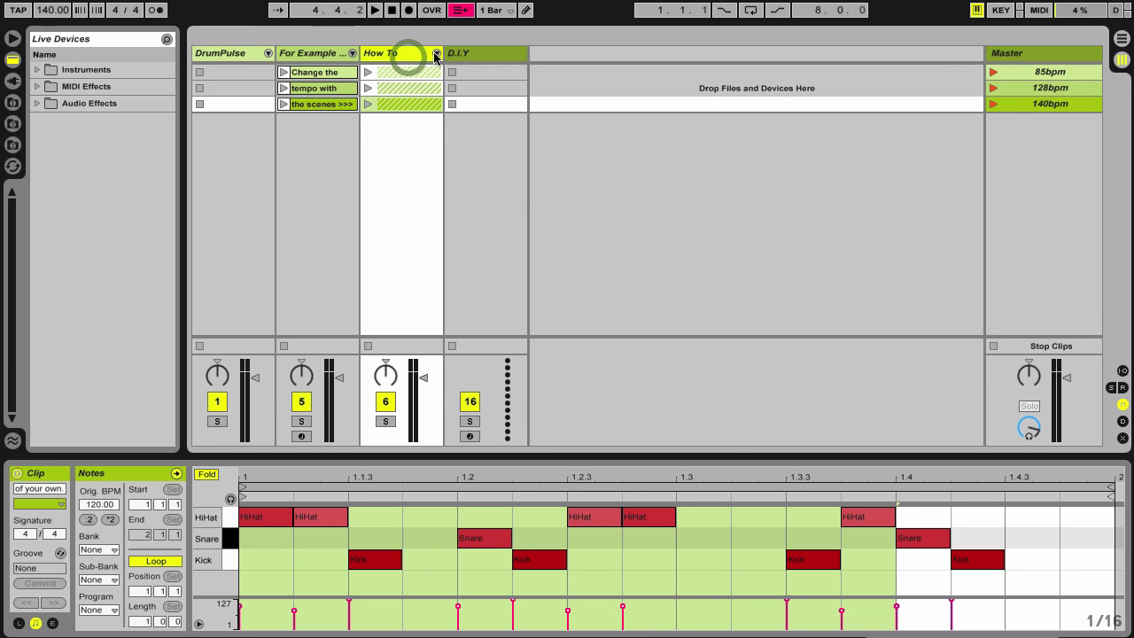
pyautogui.click(438, 56)
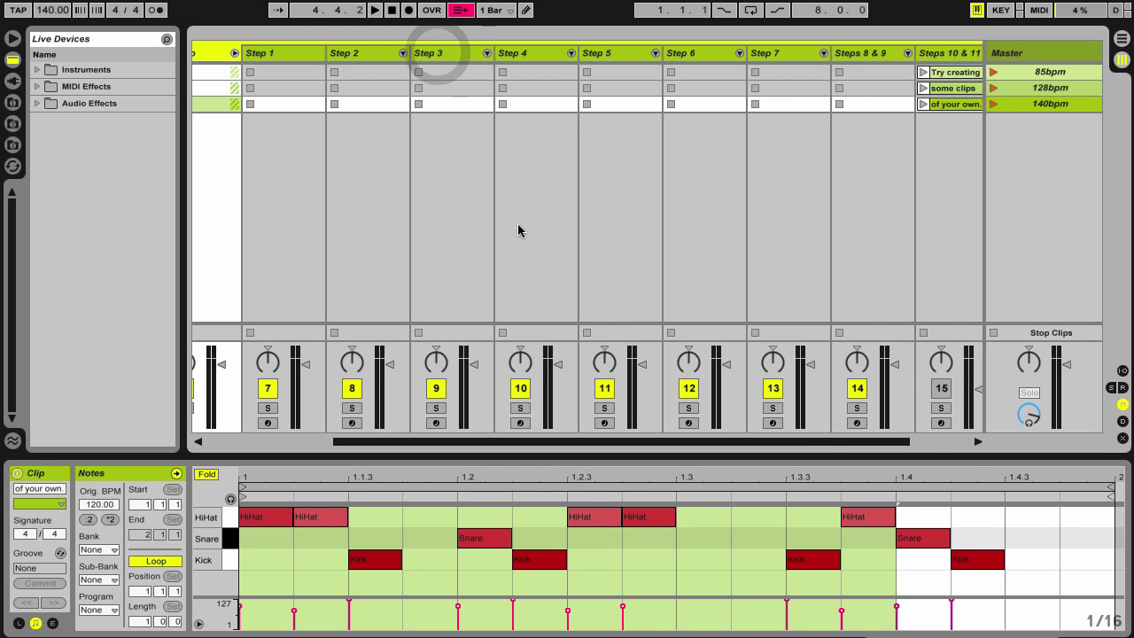
pyautogui.click(15, 39)
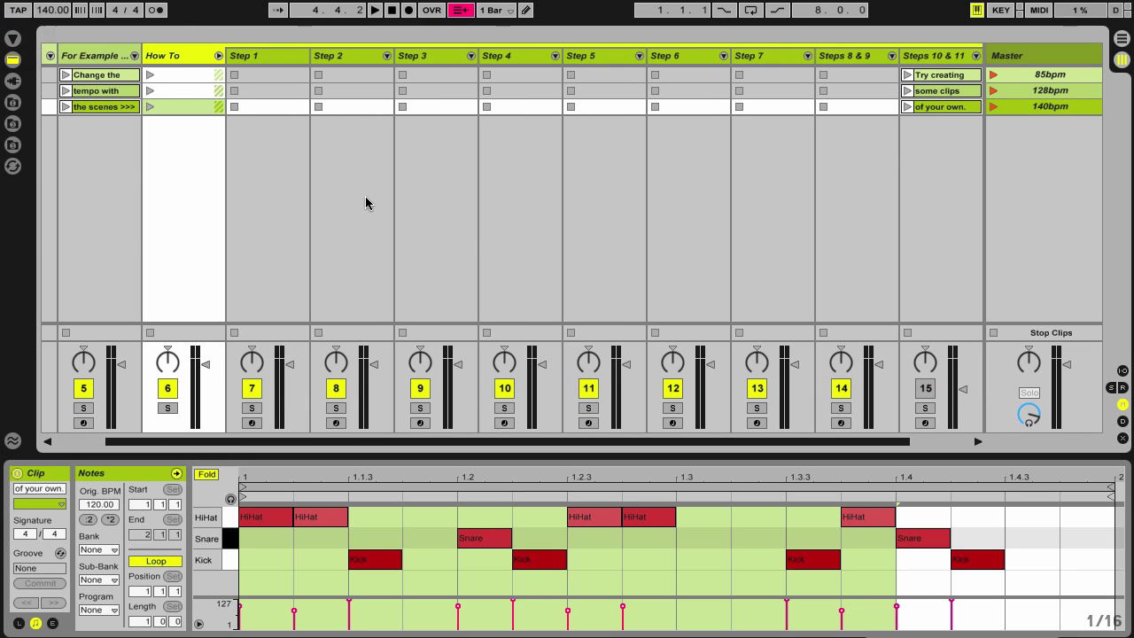
pyautogui.hscroll(2, 365, 203)
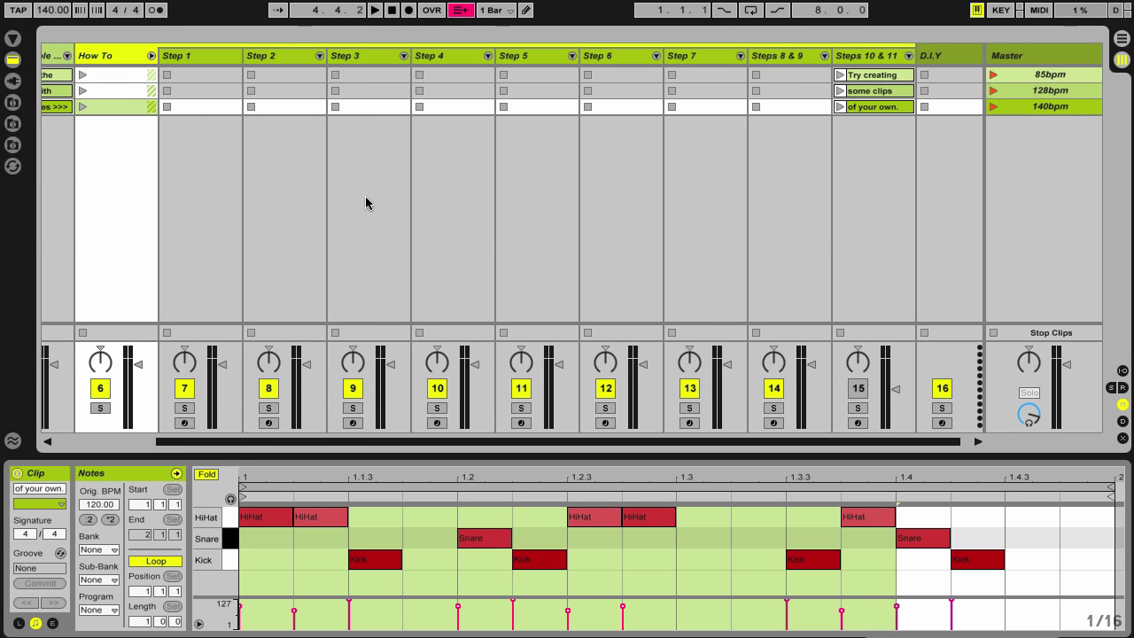
# Step: Select Step 1 and arrow through the step tracks' drum devices, ending on Steps 10 & 11
pyautogui.doubleClick(215, 58)
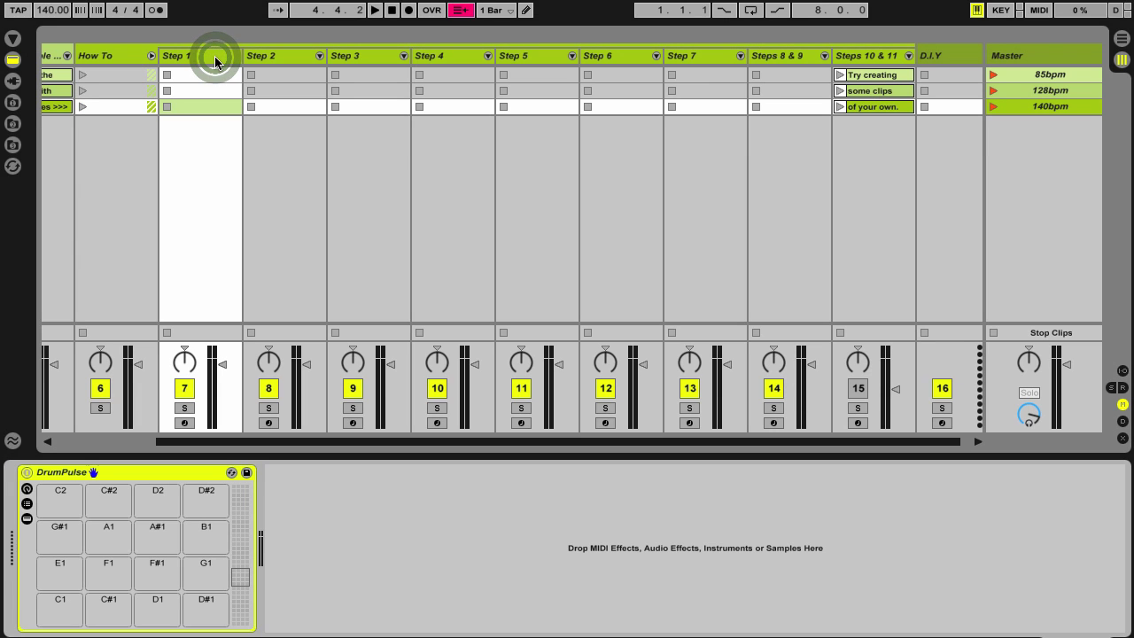
pyautogui.click(215, 59)
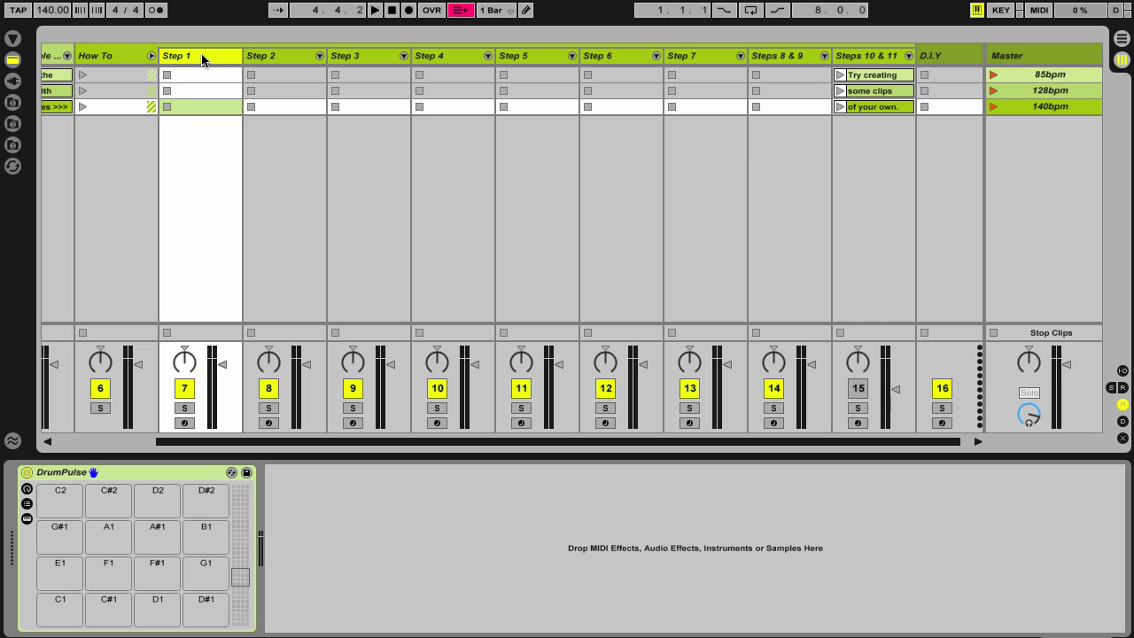
pyautogui.press('Right')
pyautogui.press('Left')
pyautogui.press('Right')
pyautogui.press('Right')
pyautogui.press('Left')
pyautogui.press('Left')
pyautogui.press('Right')
pyautogui.press('Right')
pyautogui.press('Right')
pyautogui.press('Right')
pyautogui.press('Left')
pyautogui.press('Left')
pyautogui.press('Left')
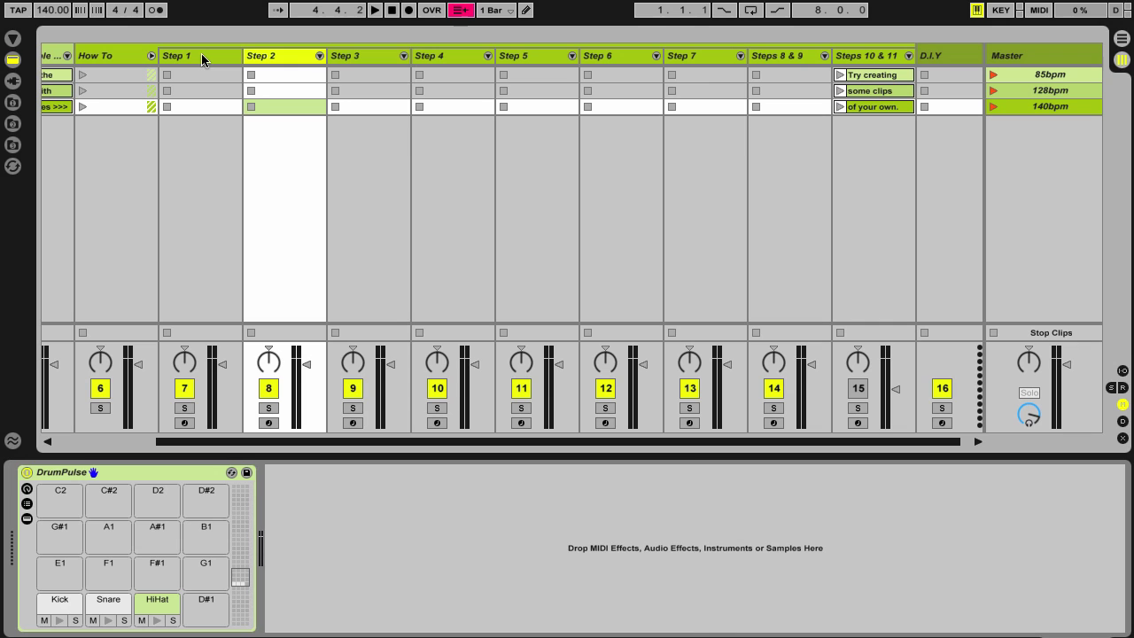
pyautogui.press('Right')
pyautogui.press('Right')
pyautogui.press('Right')
pyautogui.press('Right')
pyautogui.press('Right')
pyautogui.press('Right')
pyautogui.press('Right')
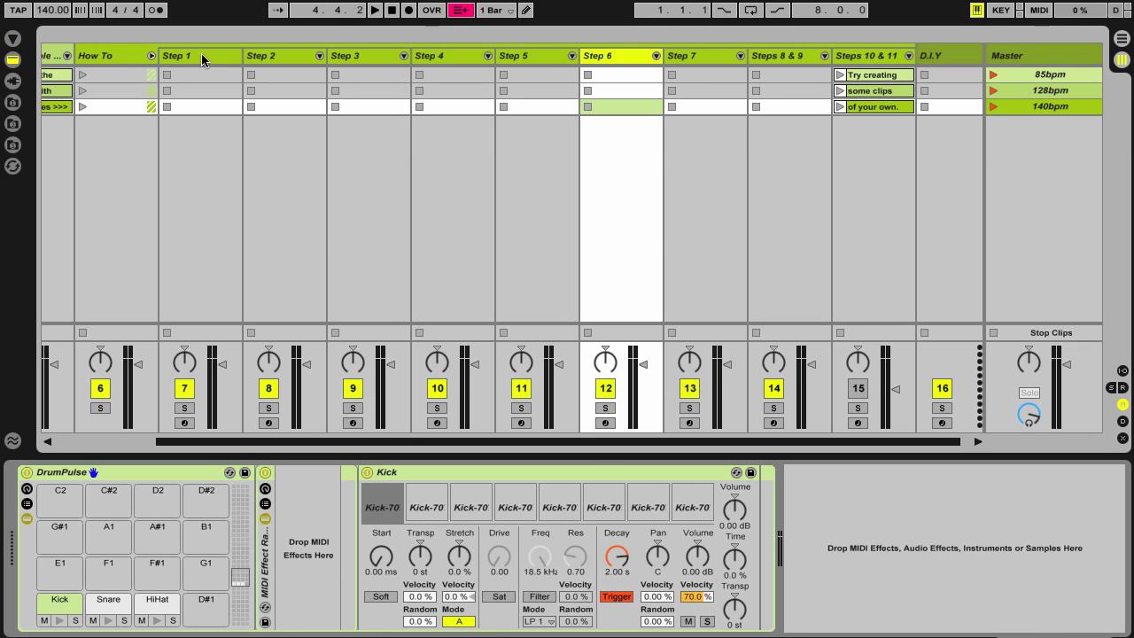
pyautogui.press('Left')
pyautogui.press('Left')
pyautogui.press('Left')
pyautogui.press('Left')
pyautogui.press('Left')
pyautogui.press('Left')
pyautogui.press('Left')
pyautogui.press('Left')
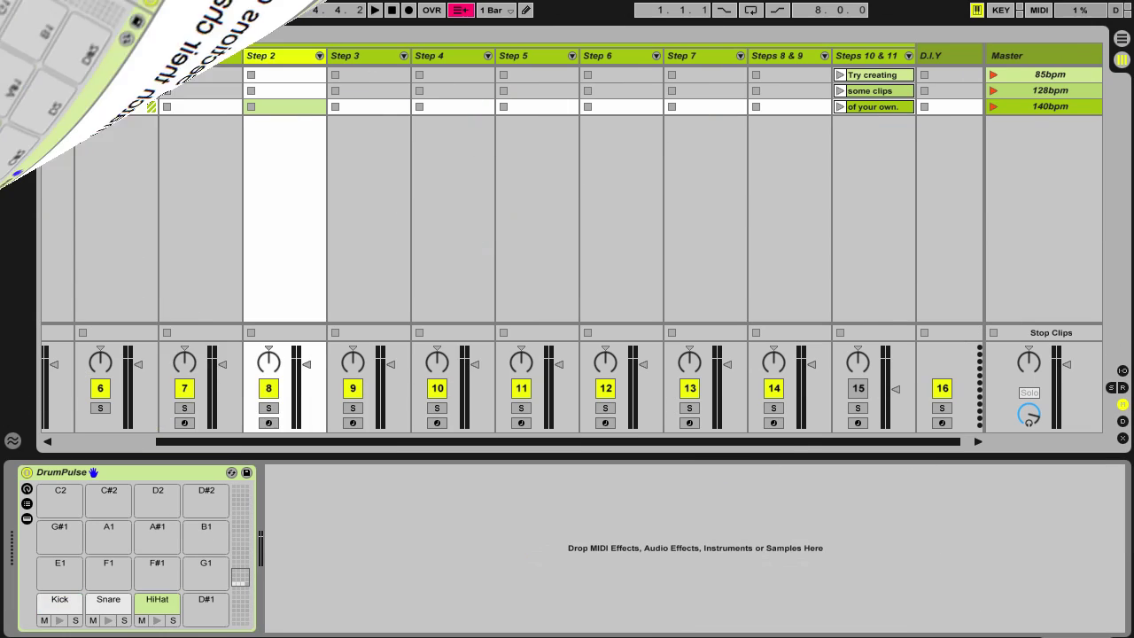
pyautogui.press('Right')
pyautogui.press('Right')
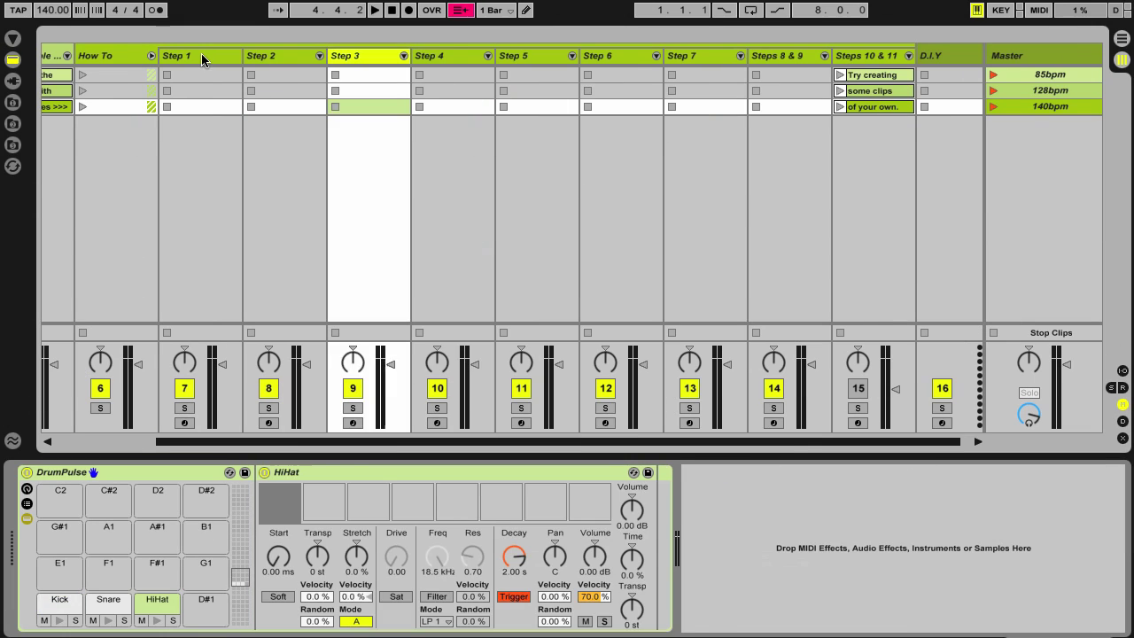
pyautogui.press('Right')
pyautogui.press('Right')
pyautogui.press('Right')
pyautogui.press('Right')
pyautogui.press('Right')
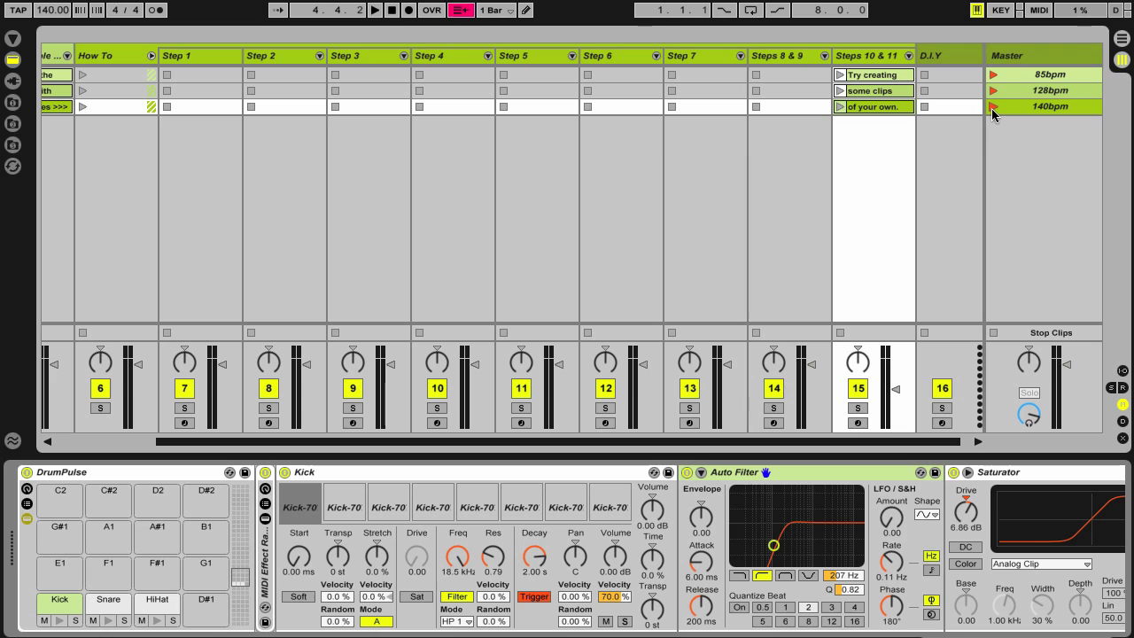
# Step: Launch the 140bpm scene, view the Steps 10 & 11 clip notes, then unfold D.I.Y and refold the groups
pyautogui.click(993, 107)
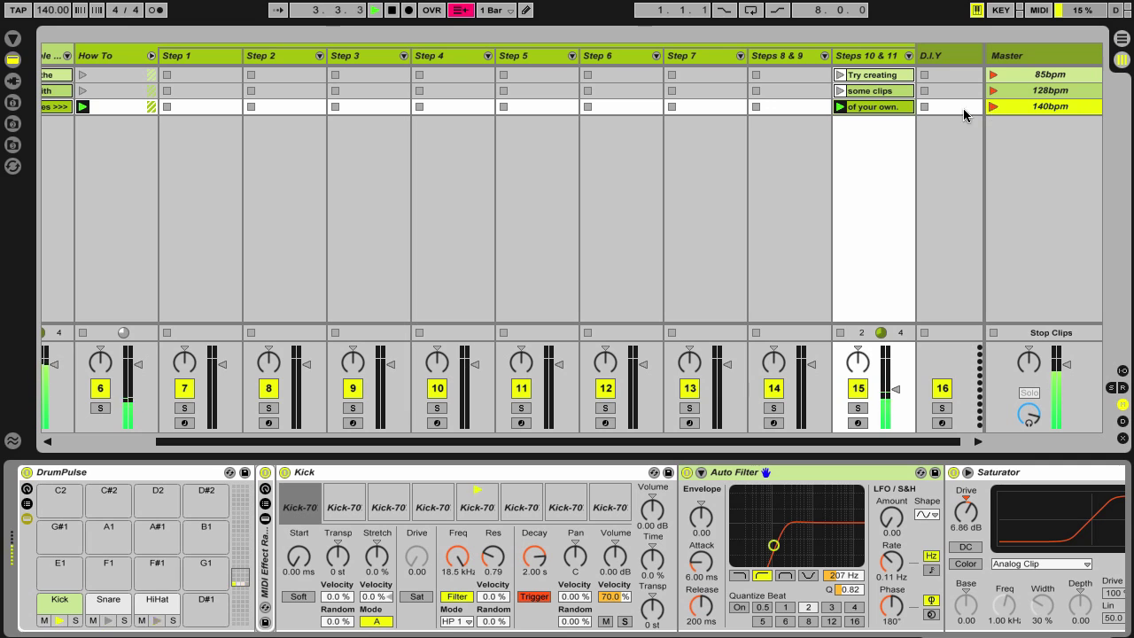
pyautogui.click(888, 107)
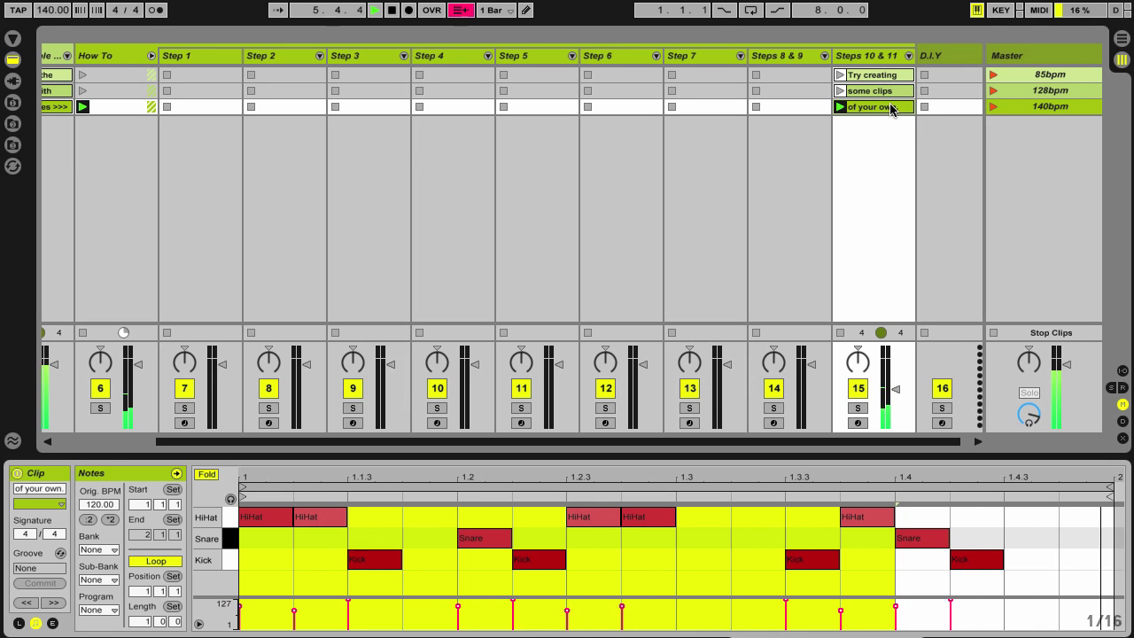
pyautogui.click(922, 55)
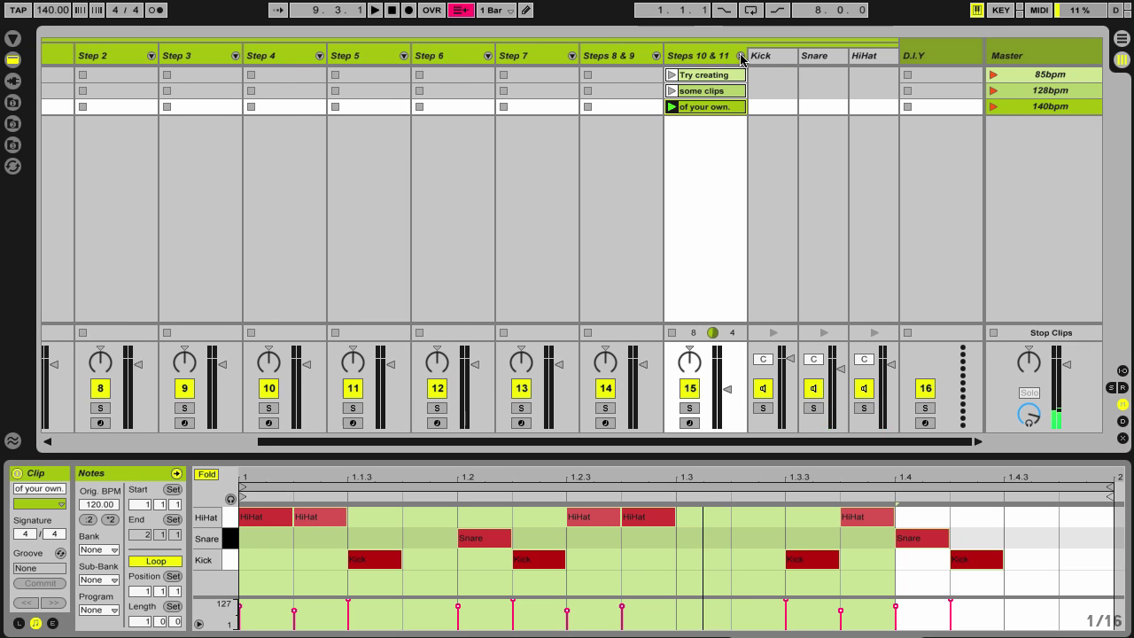
pyautogui.click(740, 57)
# Step: Collapse How To and insert a new audio track after D.I.Y
pyautogui.click(285, 54)
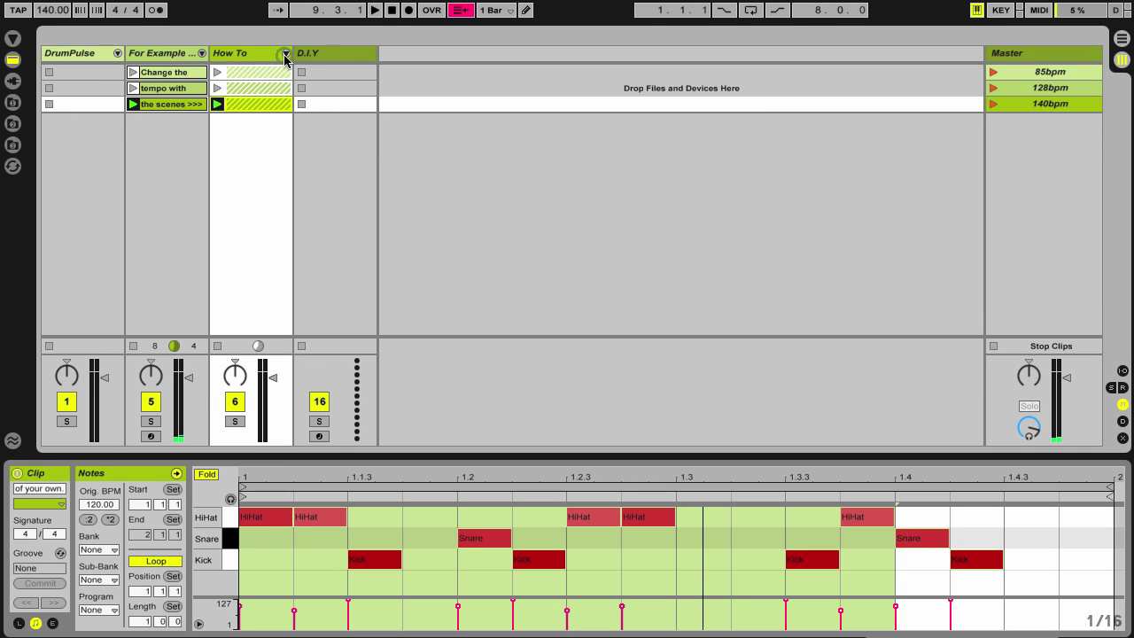
pyautogui.click(345, 51)
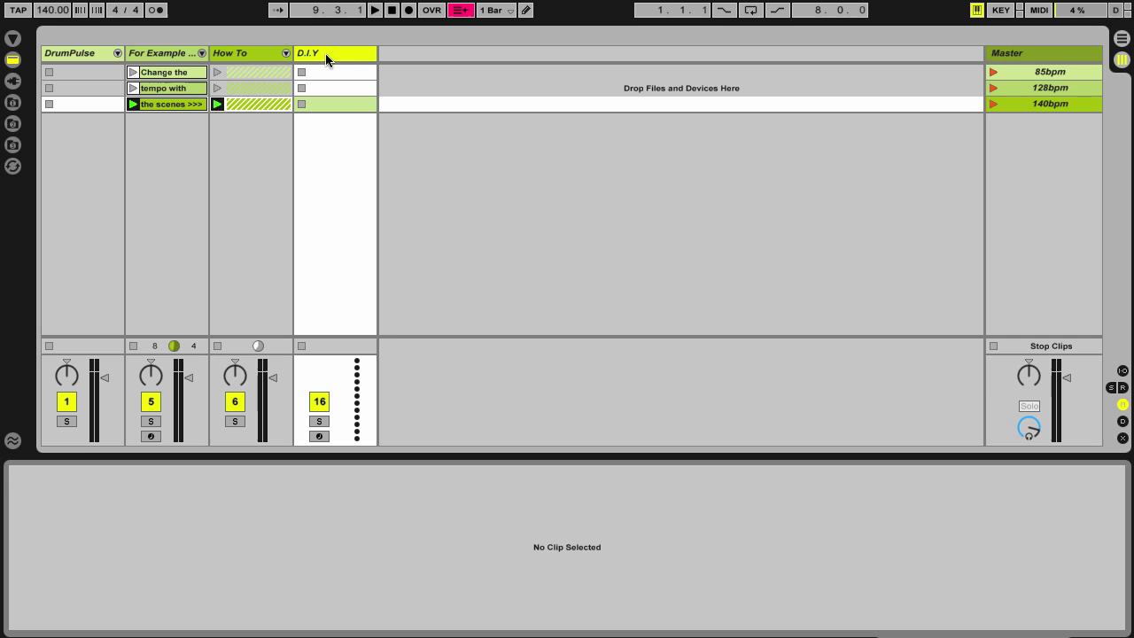
pyautogui.doubleClick(429, 53)
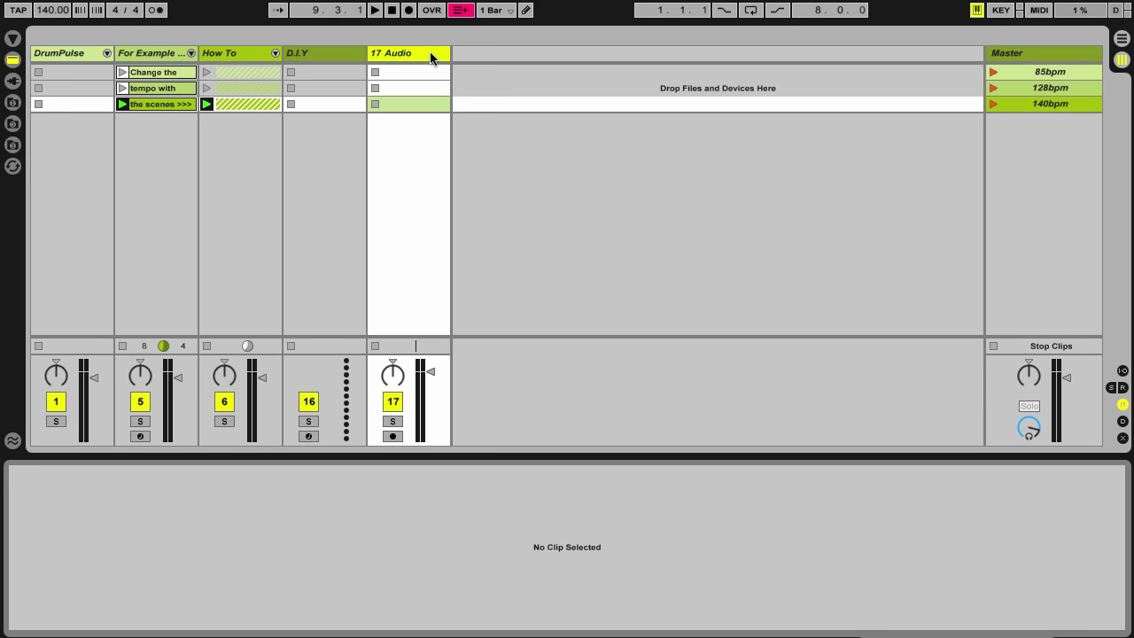
# Step: Show the In/Out section and set track 17's Audio From input to Resampling
pyautogui.click(1123, 371)
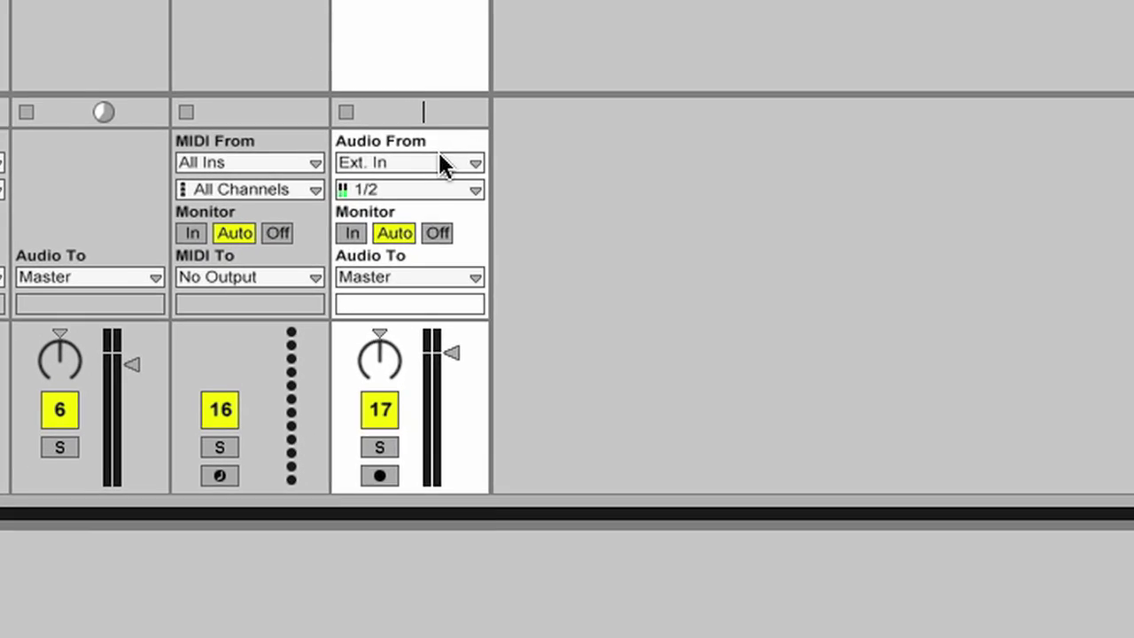
pyautogui.click(434, 271)
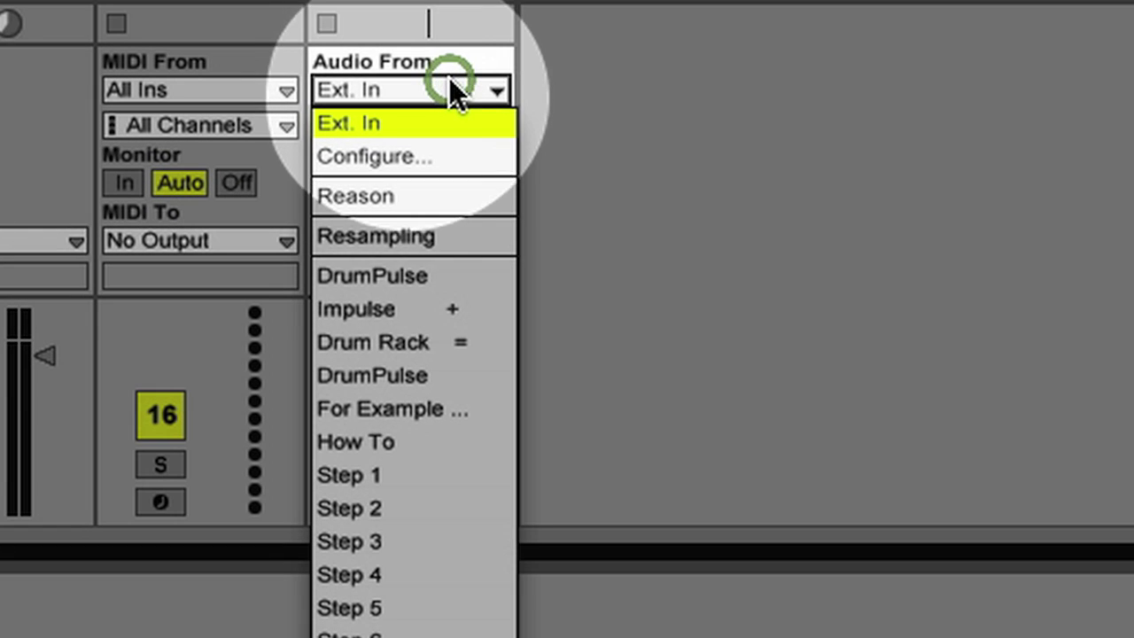
pyautogui.click(430, 238)
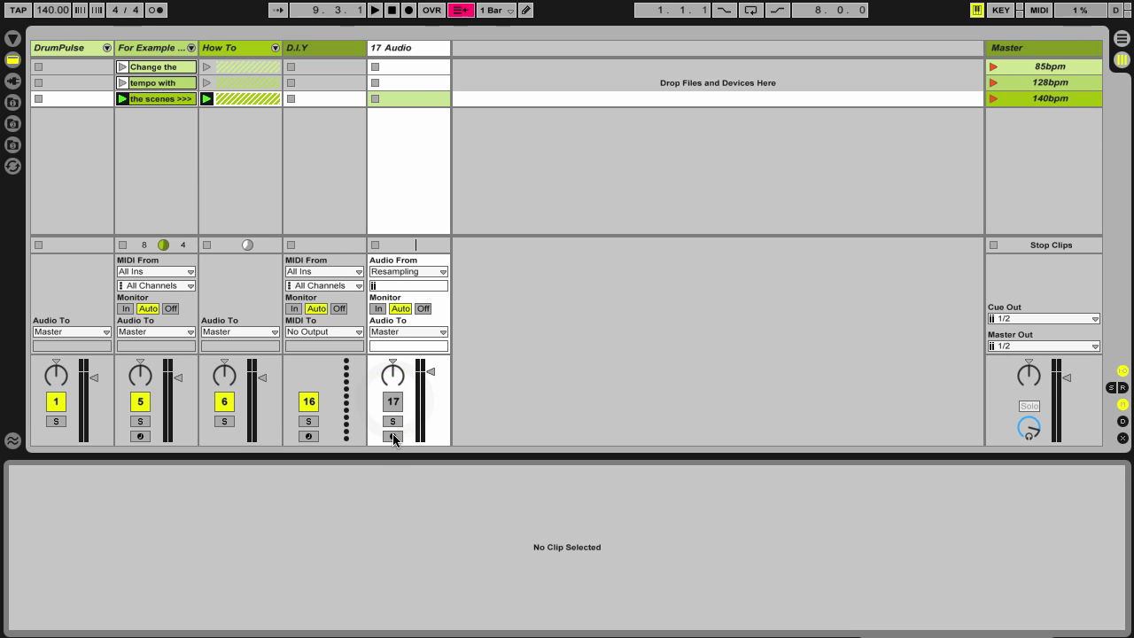
# Step: Arm track 17 and record the playing scene into a new 4-bar clip, 17-Audio-4
pyautogui.click(392, 435)
pyautogui.click(376, 99)
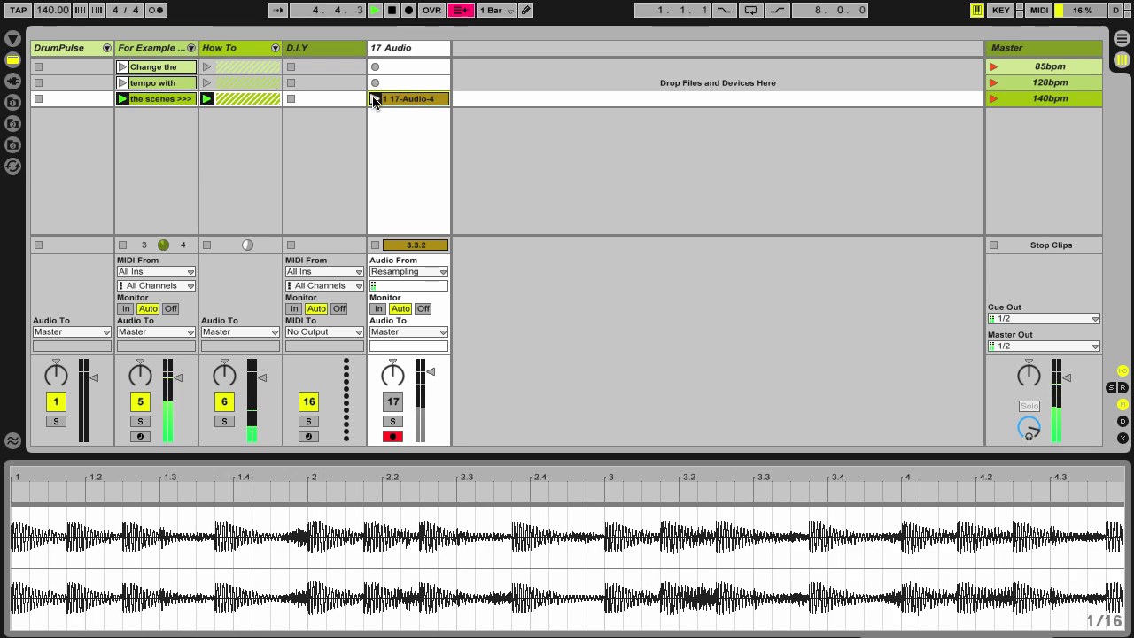
pyautogui.click(374, 99)
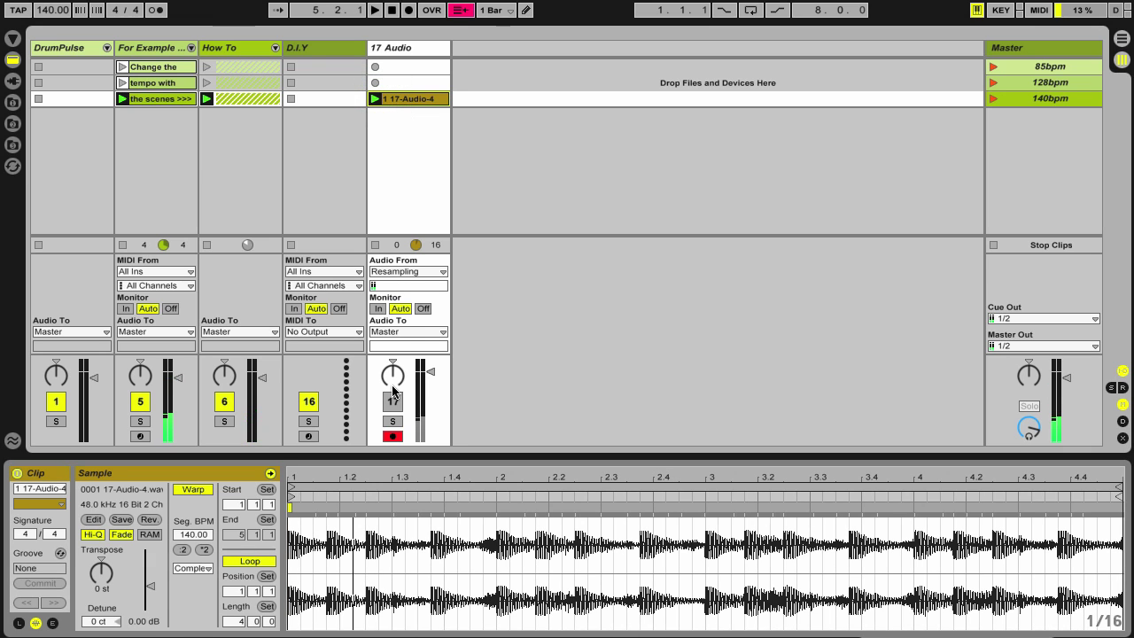
# Step: Solo track 17, select the recorded 1 17-Audio-4 clip, and stop playback
pyautogui.click(393, 421)
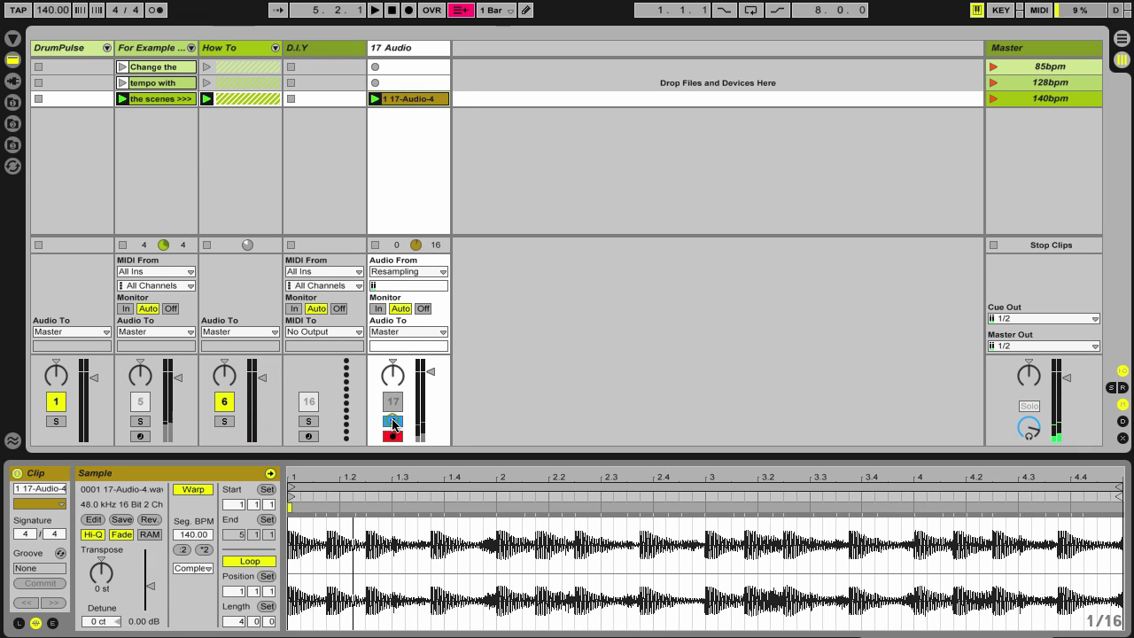
pyautogui.click(412, 99)
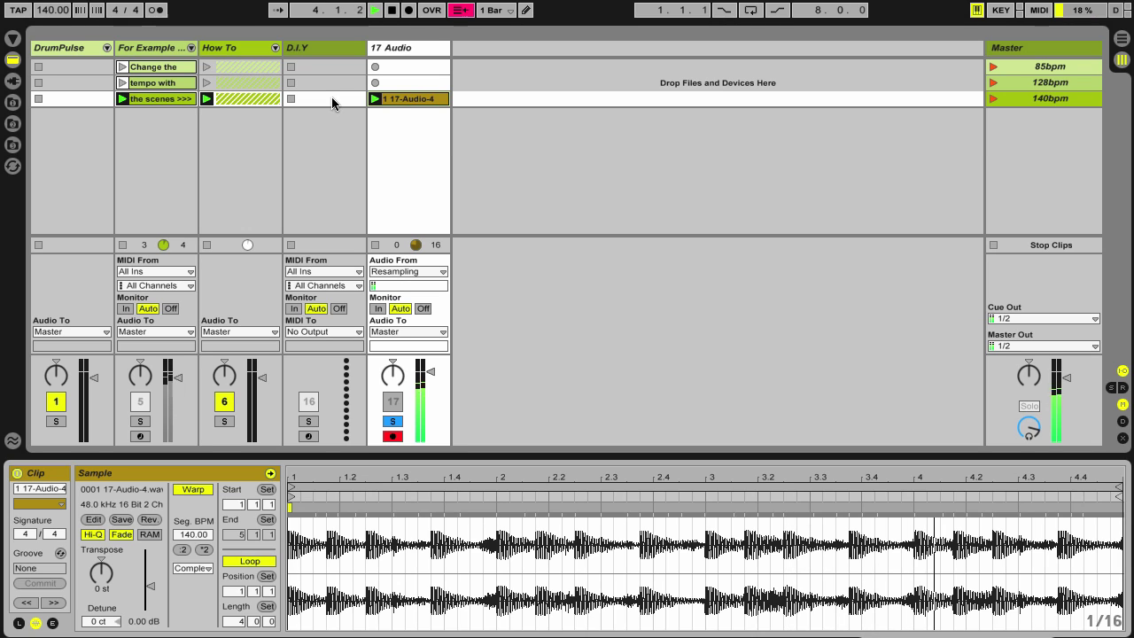
pyautogui.press('space')
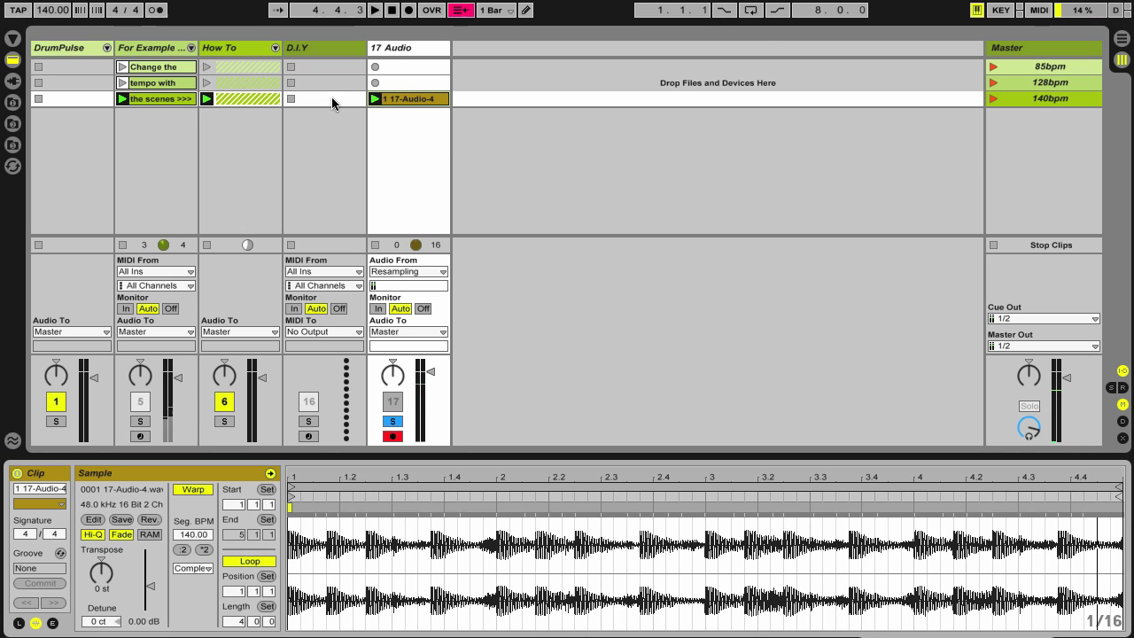